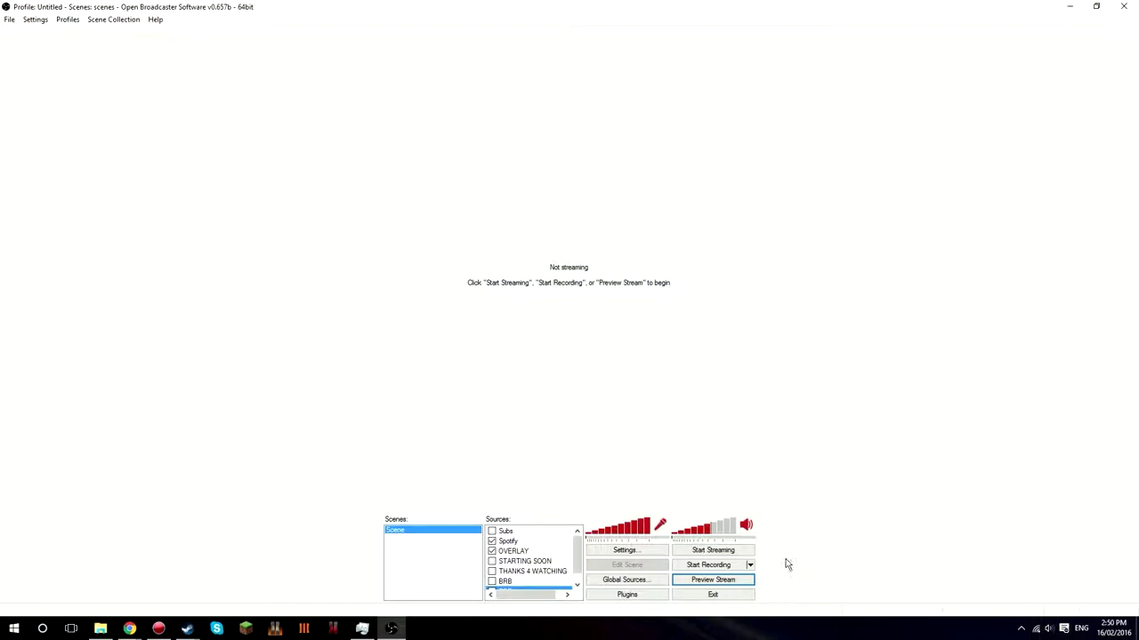
- Start the stream preview, which triggers the incompatible hook modules error
{"action": "left_click", "coordinate": [732, 580]}
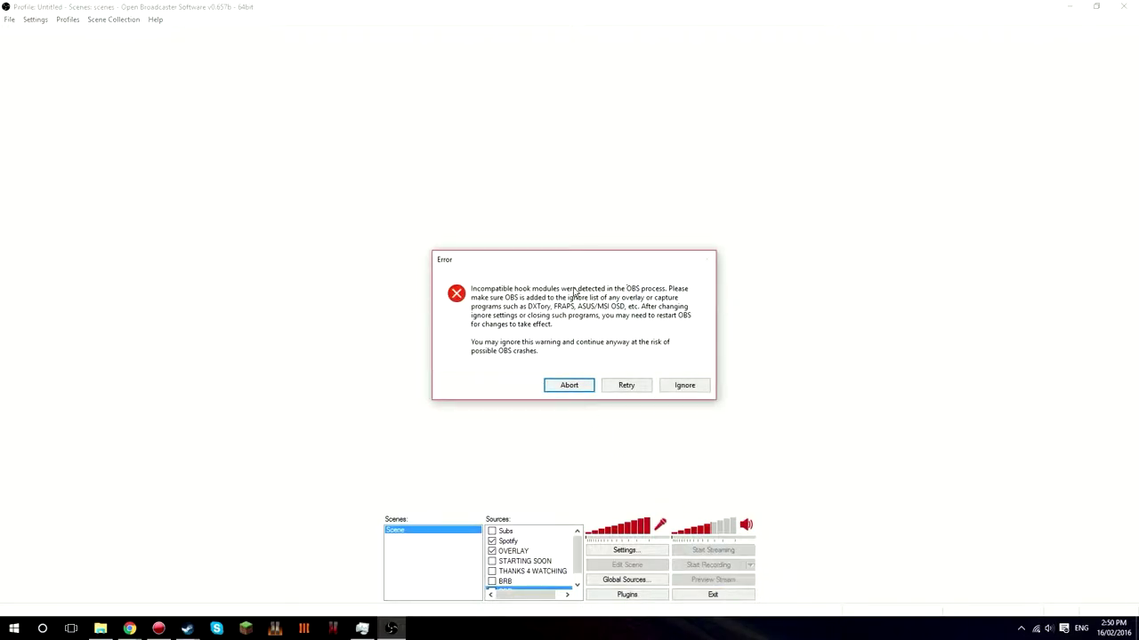
- Ignore the hook-module warning and show the Subs source in the preview
{"action": "left_click", "coordinate": [682, 386]}
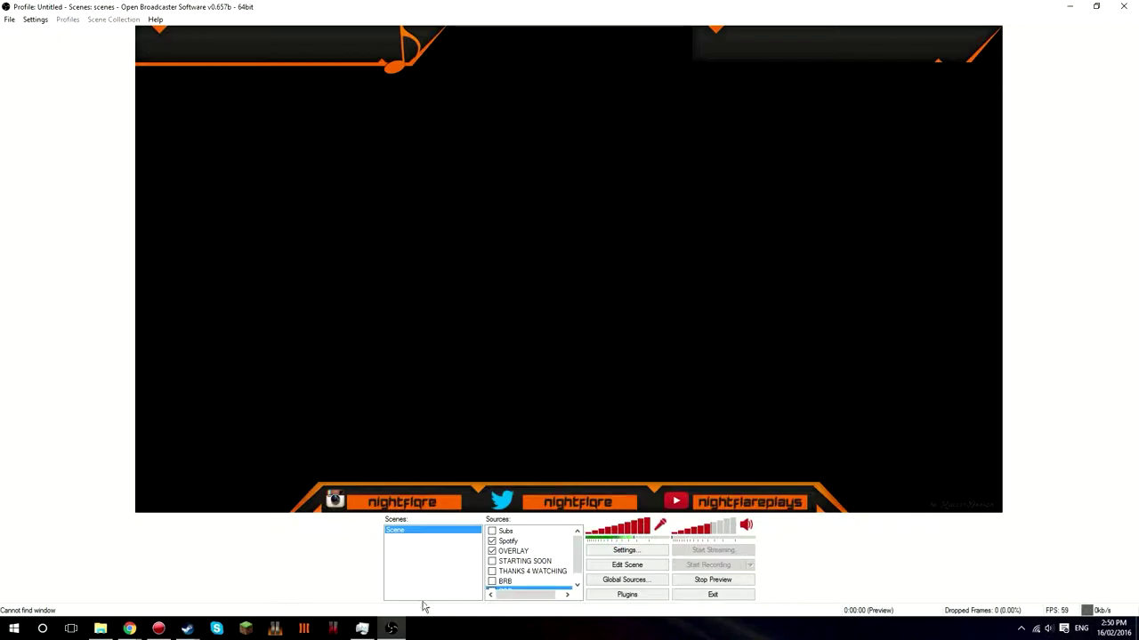
{"action": "left_click", "coordinate": [159, 630]}
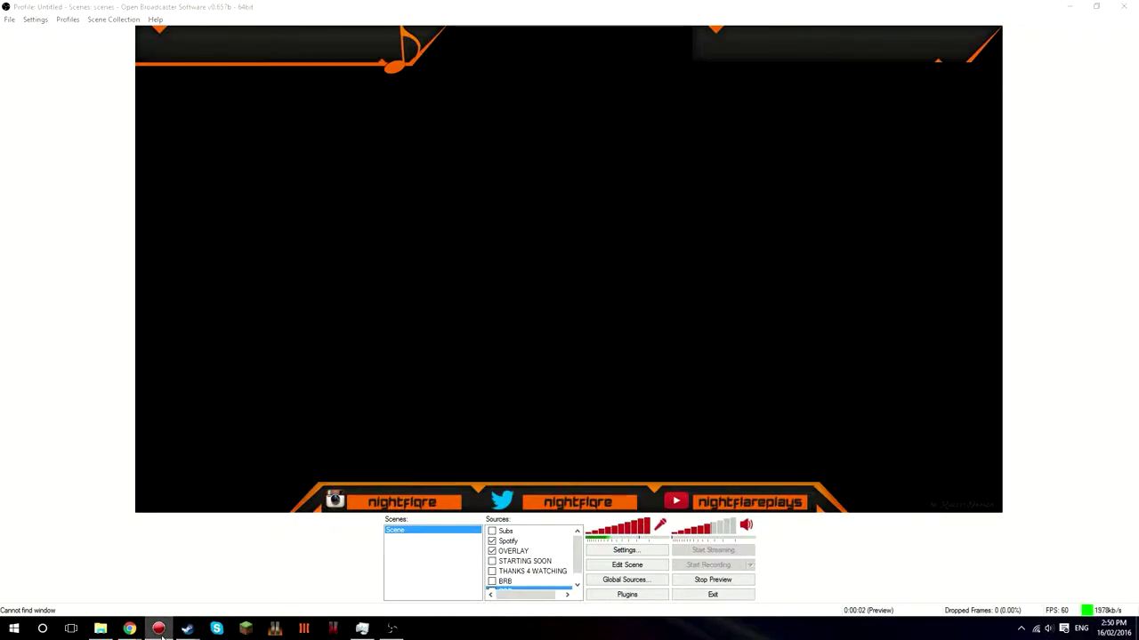
{"action": "left_click", "coordinate": [379, 540]}
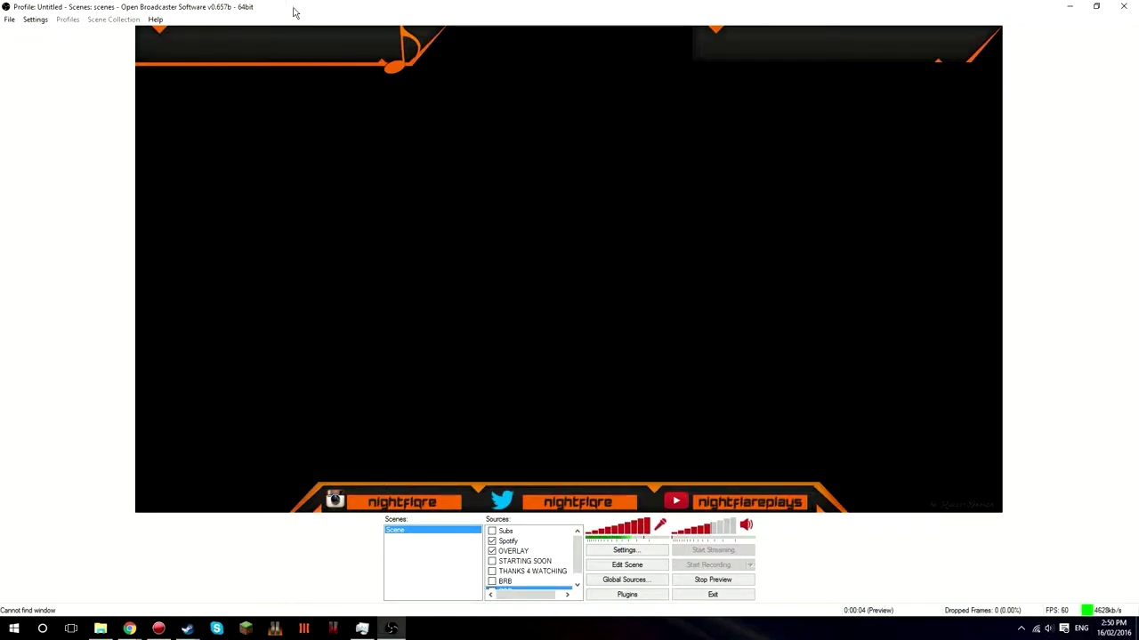
{"action": "left_click", "coordinate": [492, 531]}
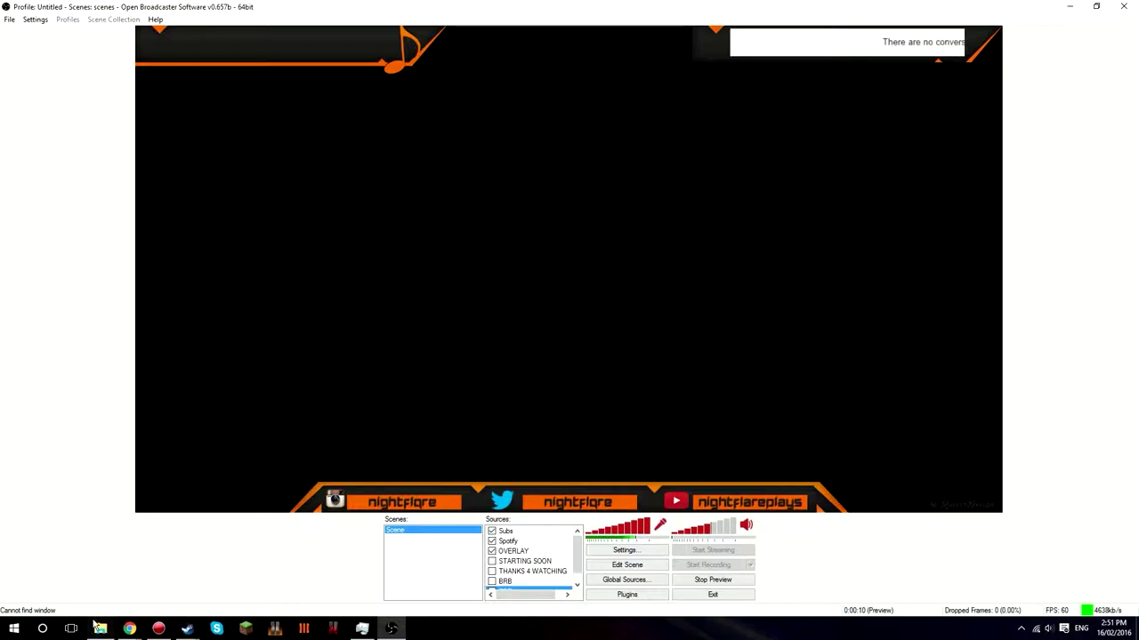
- Launch Spotify from system search and play a track so it shows top-left
{"action": "key", "text": "super"}
{"action": "type", "text": "spotify"}
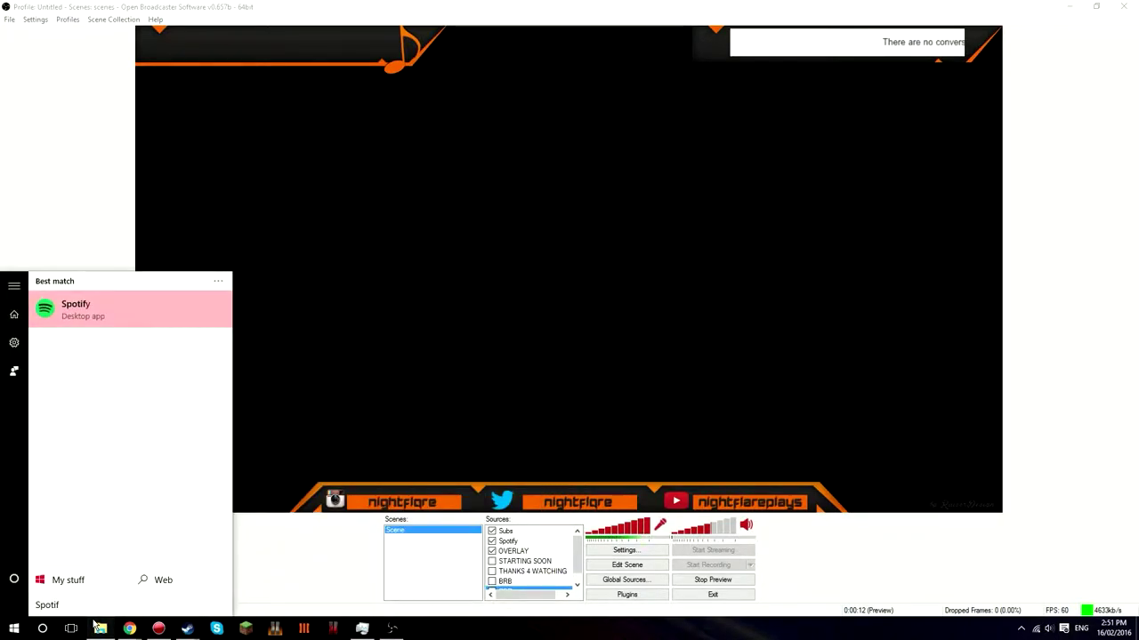
{"action": "key", "text": "Return"}
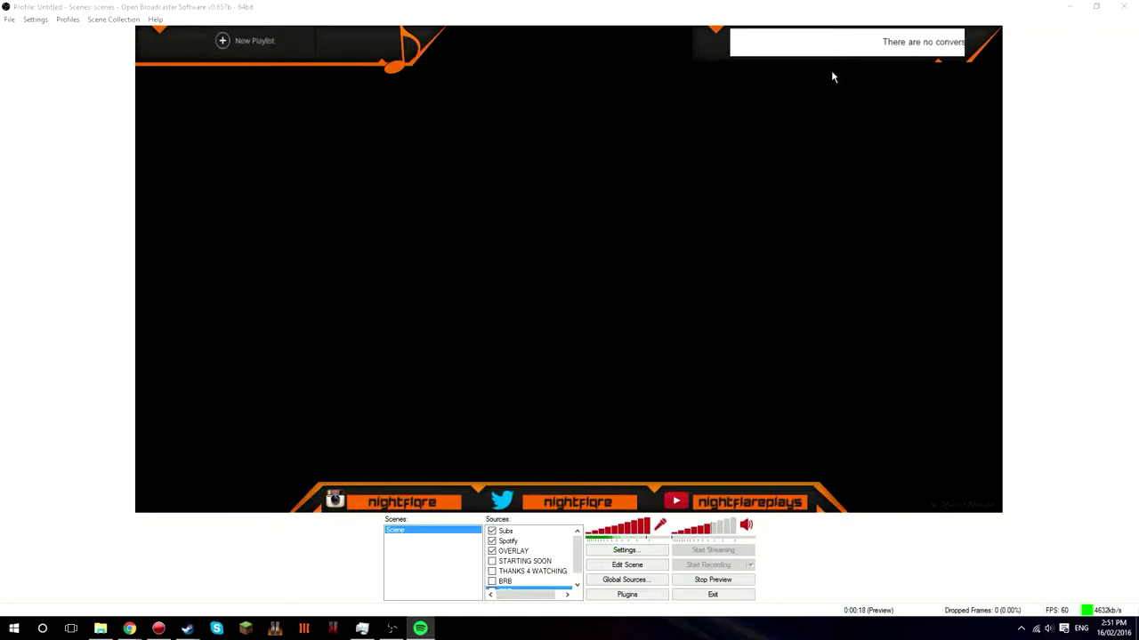
{"action": "left_click", "coordinate": [287, 51]}
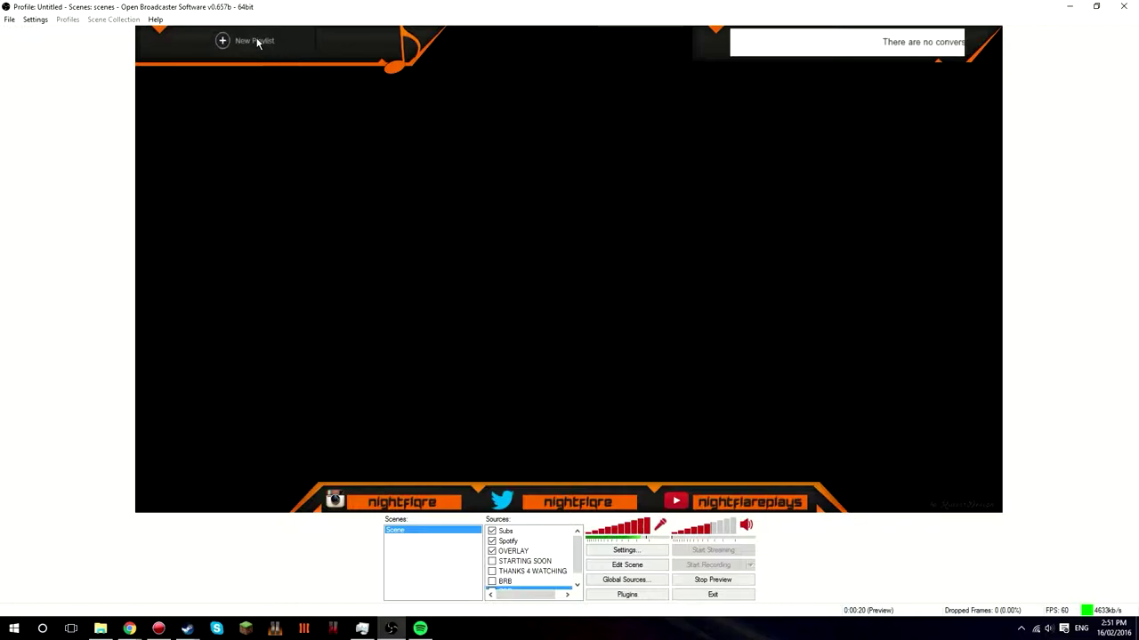
{"action": "left_click", "coordinate": [391, 628]}
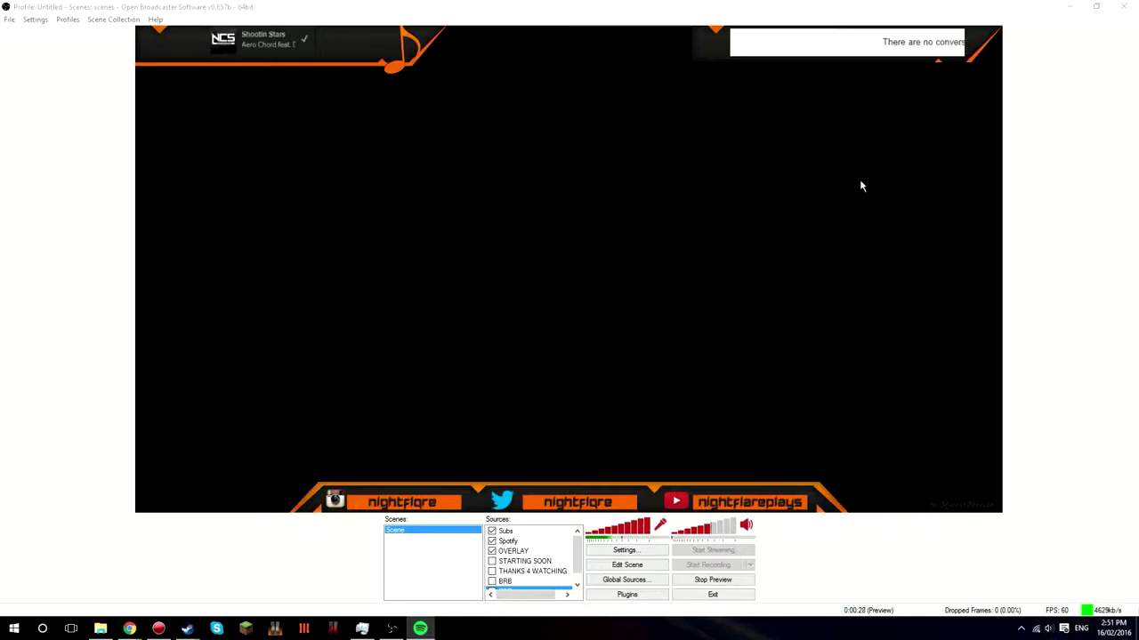
{"action": "left_click", "coordinate": [271, 44]}
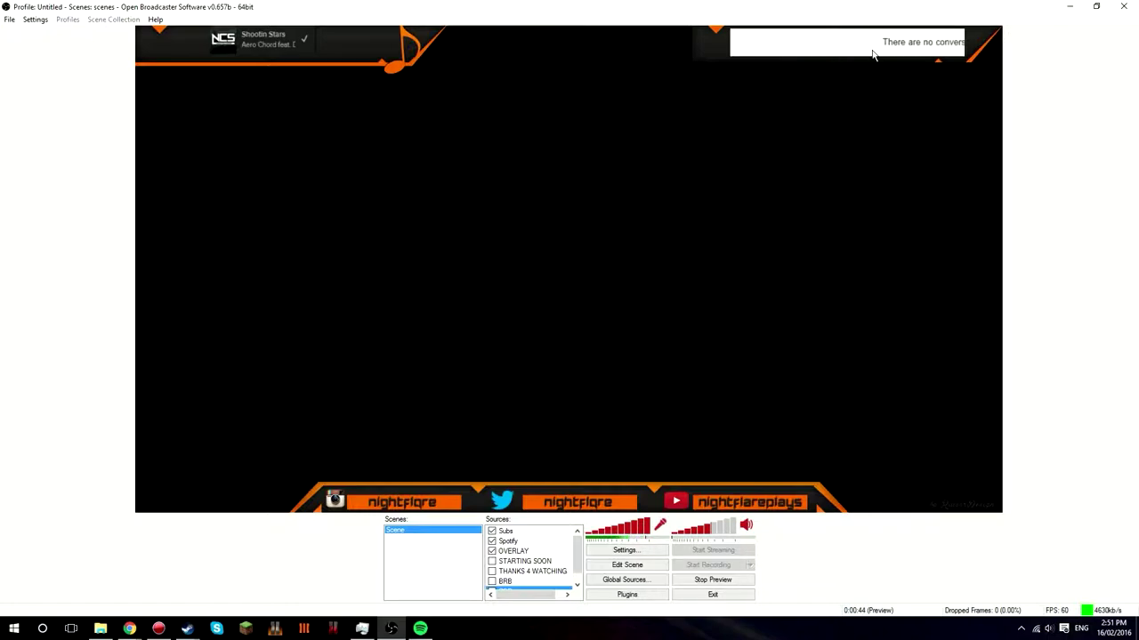
- Hide the Subs source and add a new scene named Stream, then select it
{"action": "left_click", "coordinate": [492, 531]}
{"action": "right_click", "coordinate": [430, 543]}
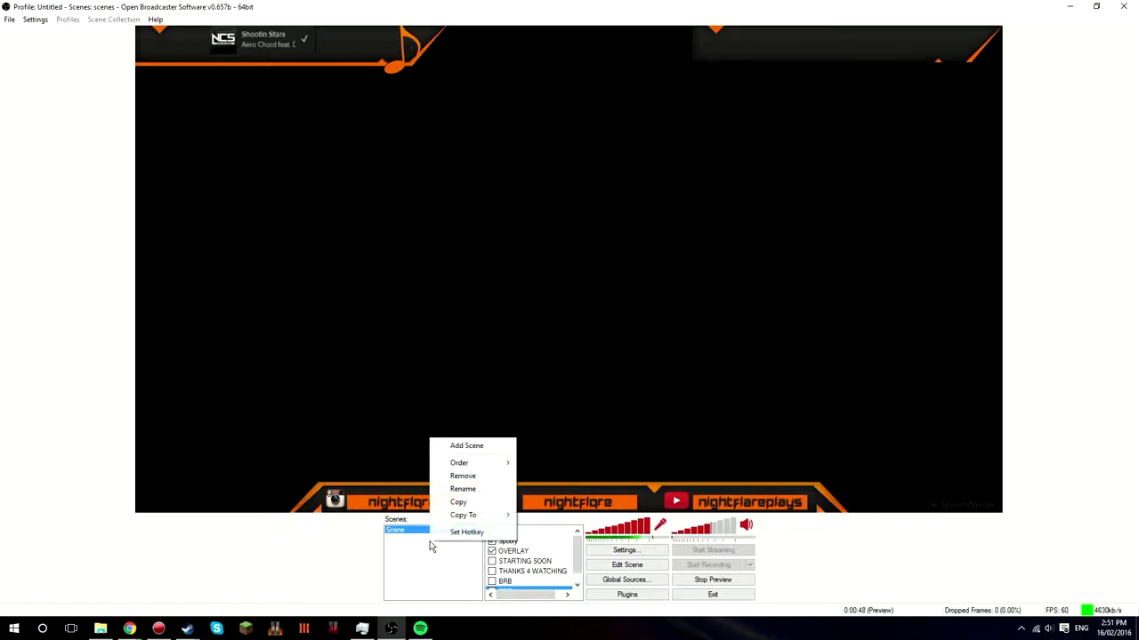
{"action": "left_click", "coordinate": [470, 445]}
{"action": "key", "text": "BackSpace"}
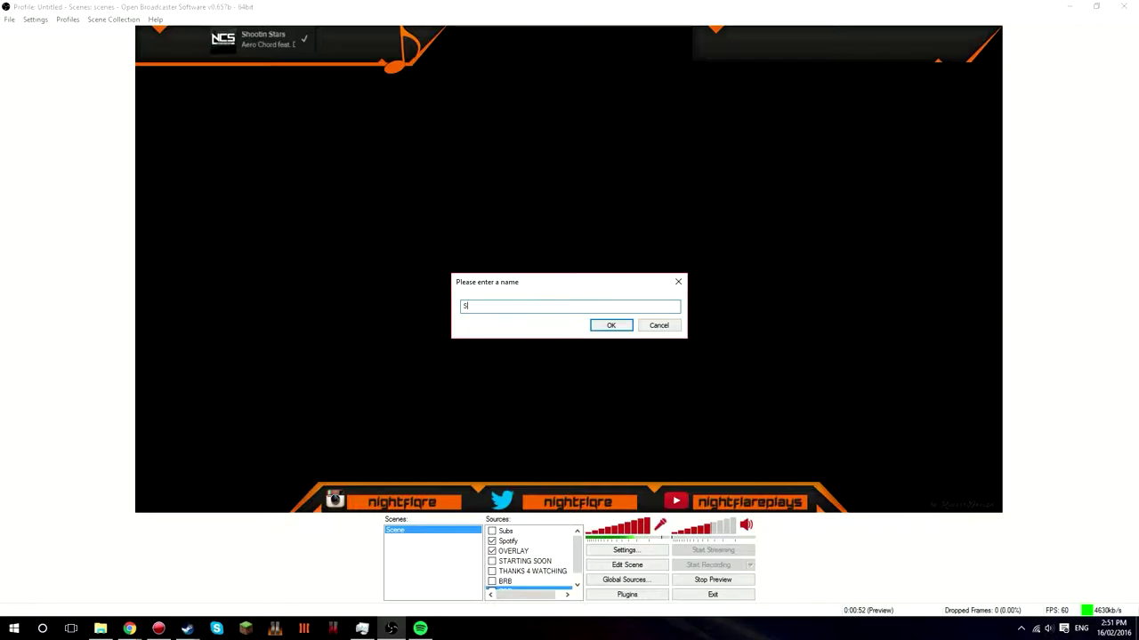
{"action": "type", "text": "Stream"}
{"action": "key", "text": "Return"}
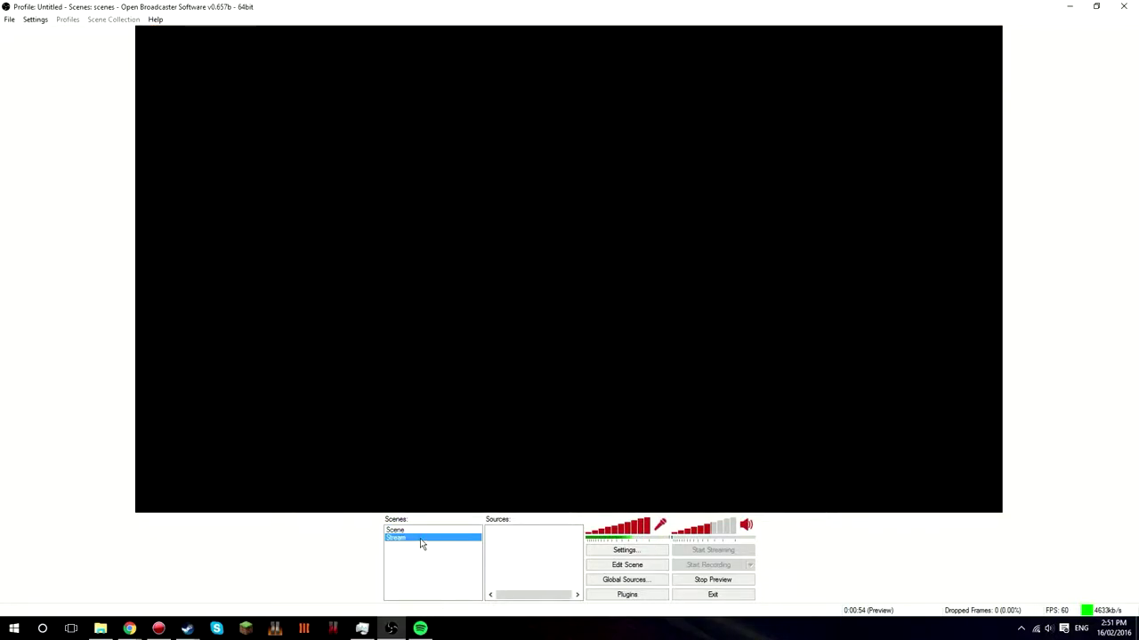
{"action": "left_click", "coordinate": [435, 531]}
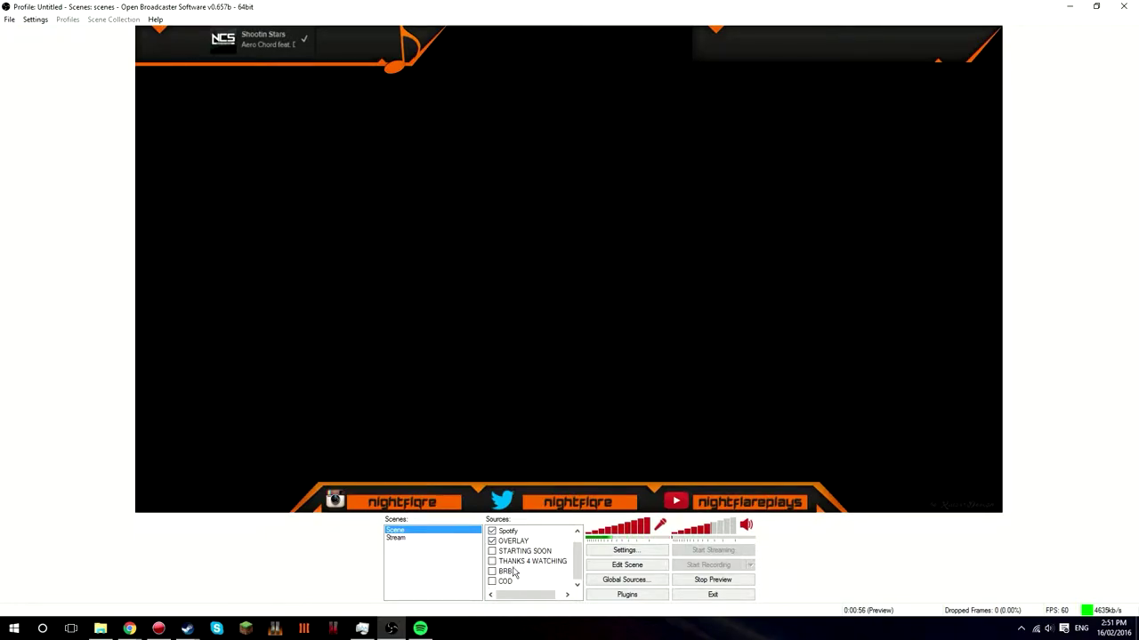
{"action": "left_click", "coordinate": [432, 539]}
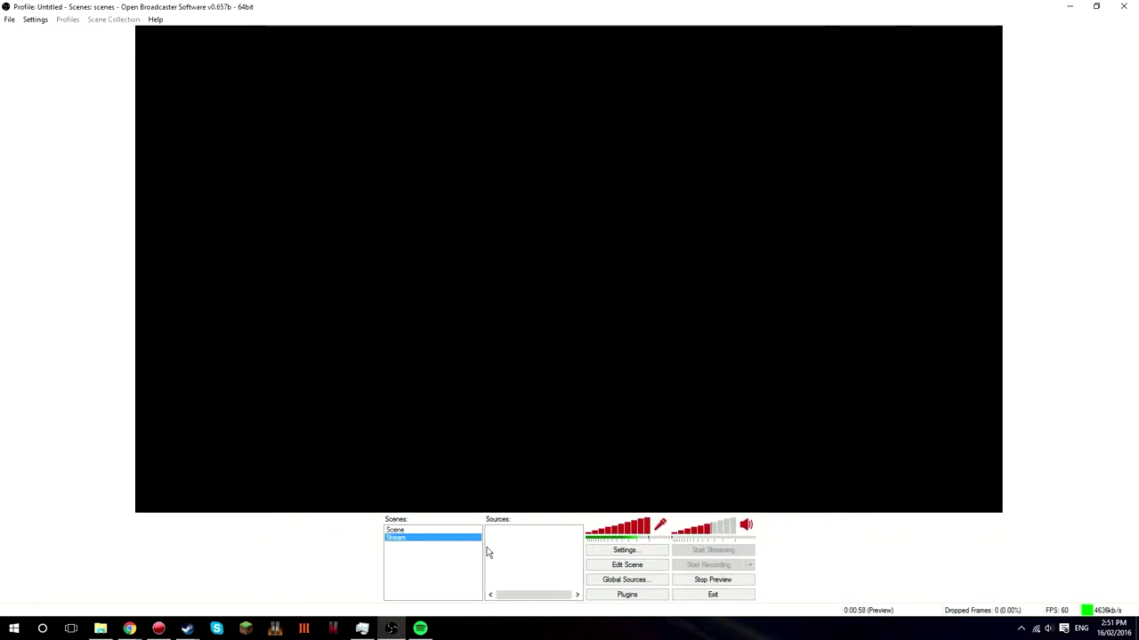
- Add an image source named Overlay and browse Documents for the orange overlay image
{"action": "right_click", "coordinate": [488, 550]}
{"action": "mouse_move", "coordinate": [520, 554]}
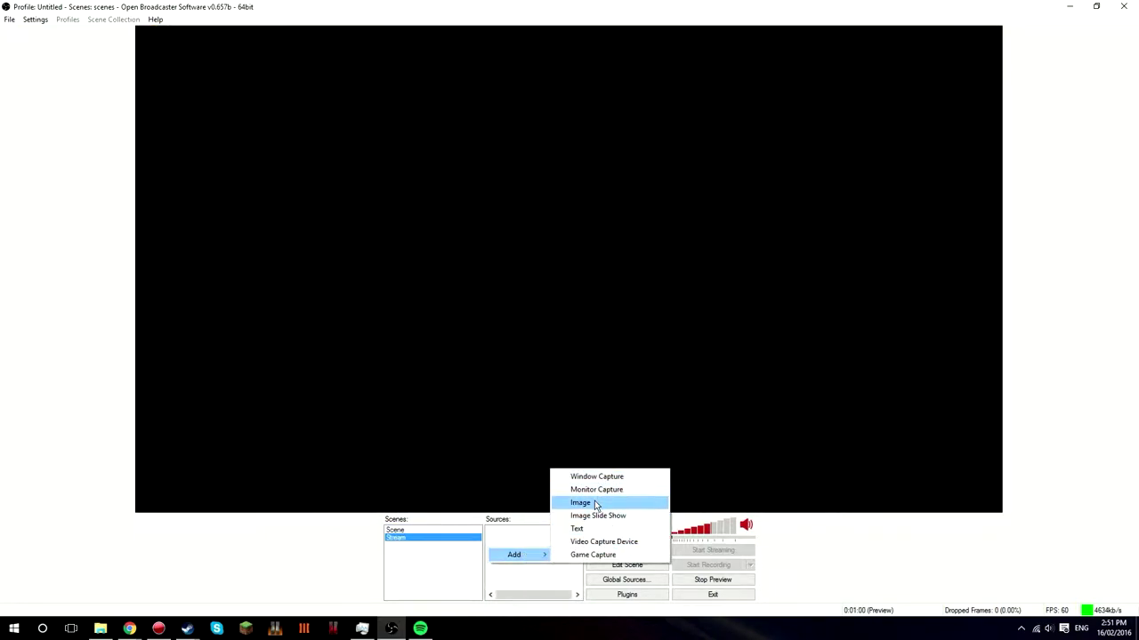
{"action": "left_click", "coordinate": [595, 503]}
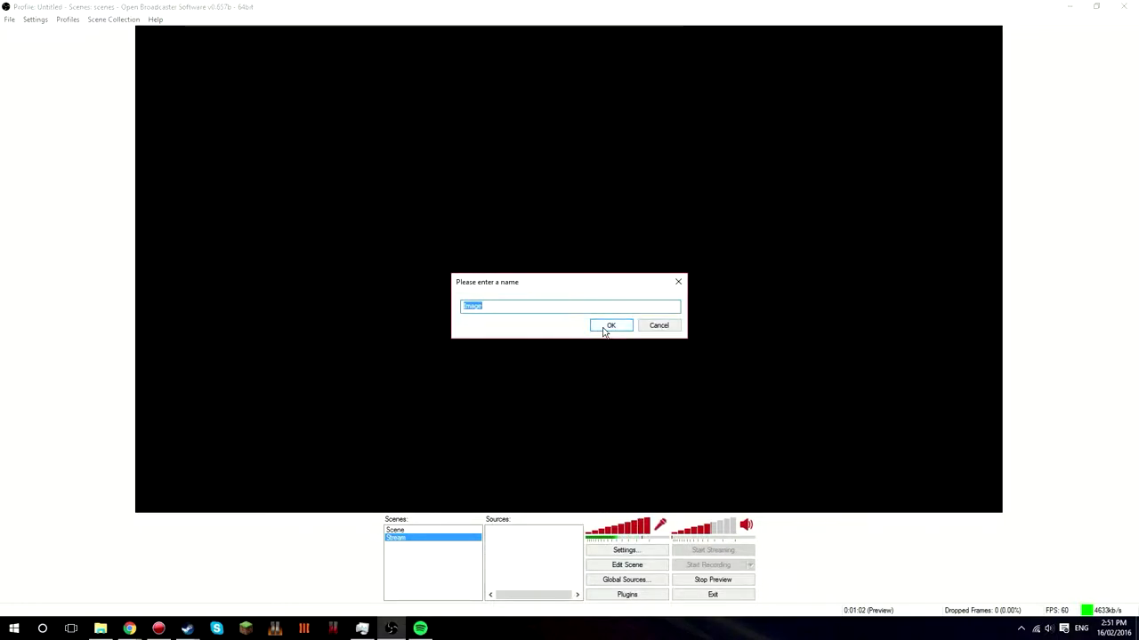
{"action": "type", "text": "O"}
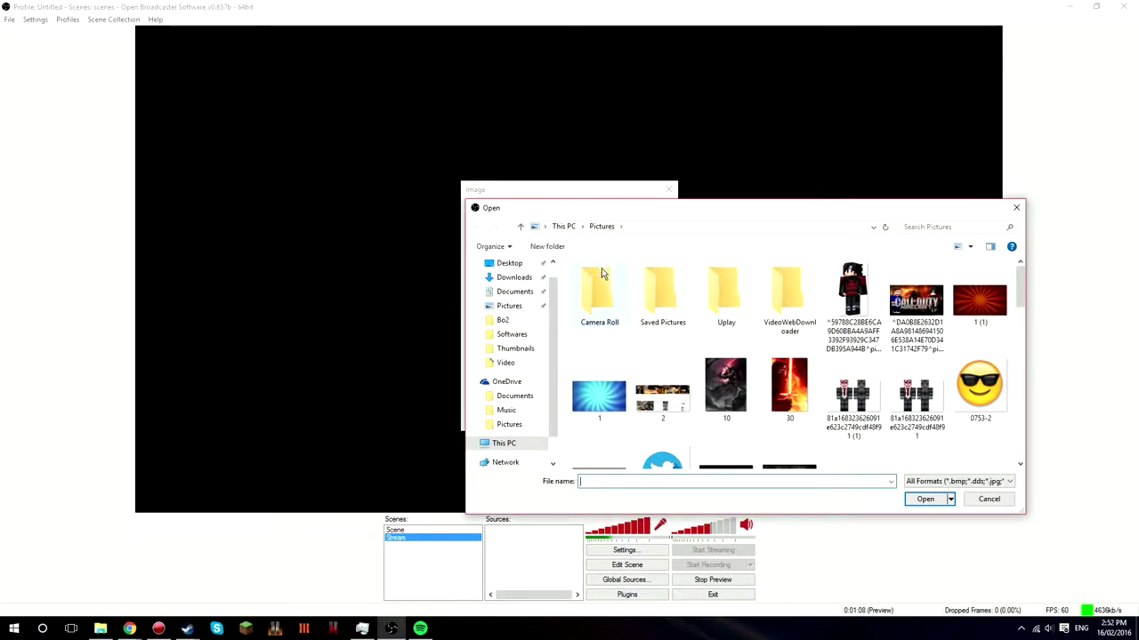
{"action": "scroll", "coordinate": [861, 413], "scroll_direction": "down", "scroll_amount": 2}
{"action": "scroll", "coordinate": [922, 400], "scroll_direction": "down", "scroll_amount": 2}
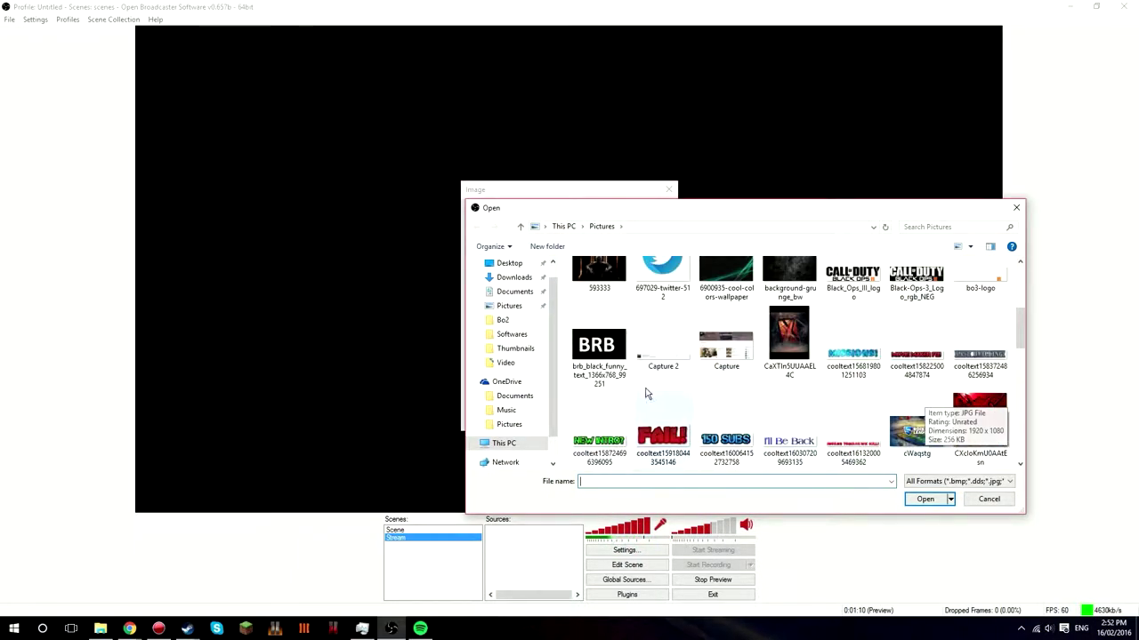
{"action": "left_click", "coordinate": [514, 291]}
{"action": "scroll", "coordinate": [655, 386], "scroll_direction": "down", "scroll_amount": 5}
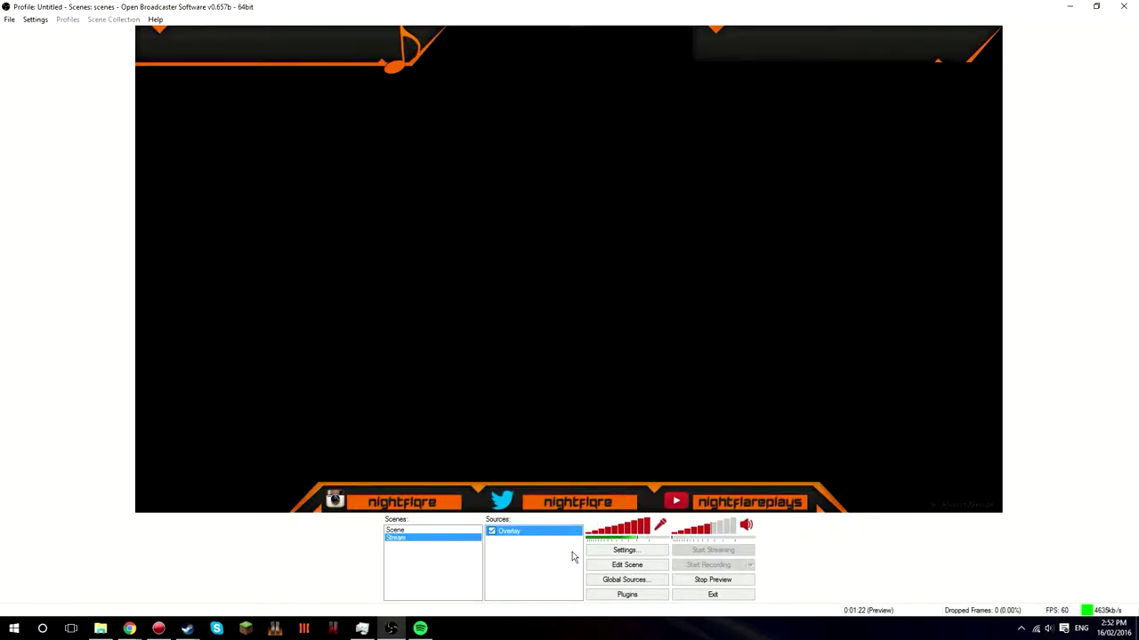
- Turn on scene editing and resize and reposition the overlay image in the preview
{"action": "left_click", "coordinate": [615, 567]}
{"action": "left_click", "coordinate": [615, 566]}
{"action": "left_click", "coordinate": [623, 566]}
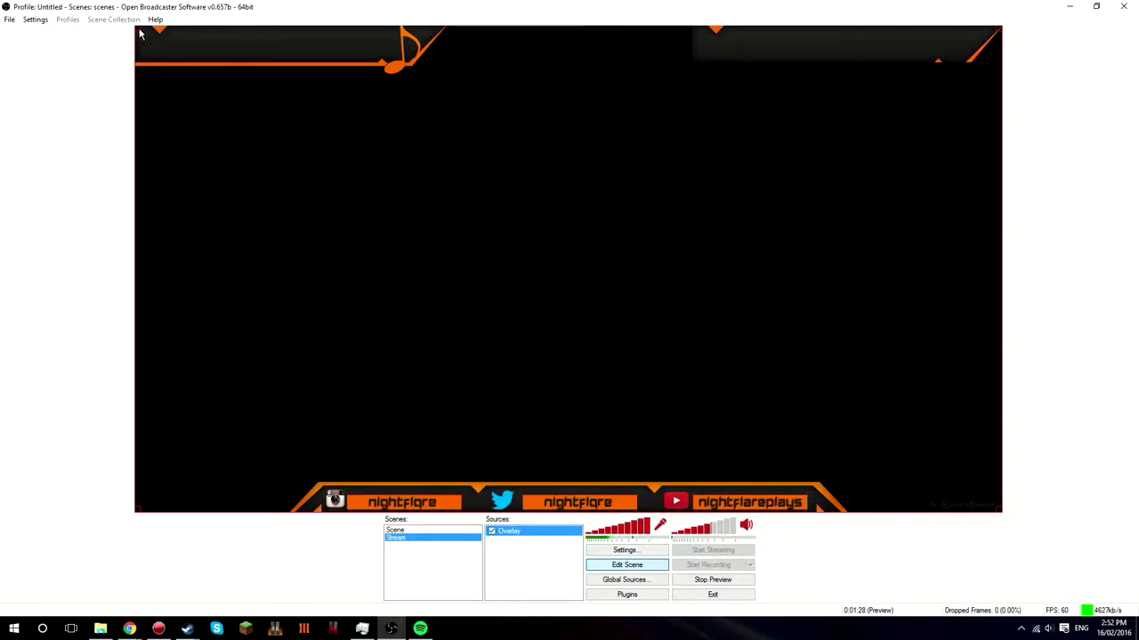
{"action": "left_click_drag", "start_coordinate": [138, 32], "coordinate": [1, 509]}
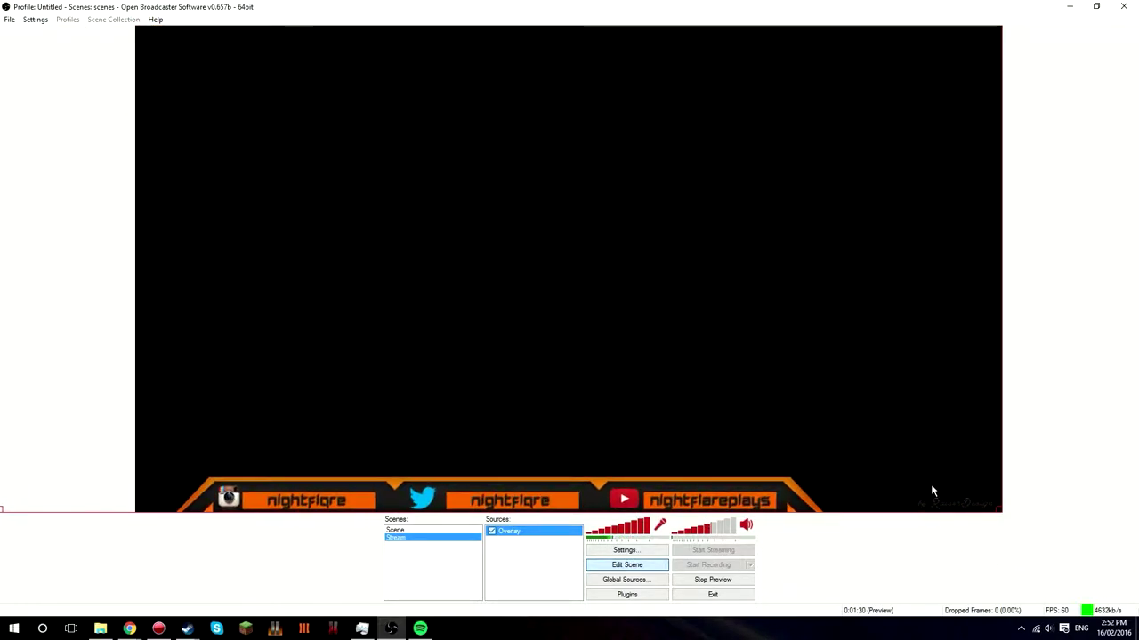
{"action": "left_click_drag", "start_coordinate": [931, 486], "coordinate": [552, 276]}
{"action": "left_click_drag", "start_coordinate": [610, 310], "coordinate": [978, 503]}
{"action": "left_click_drag", "start_coordinate": [892, 419], "coordinate": [597, 288]}
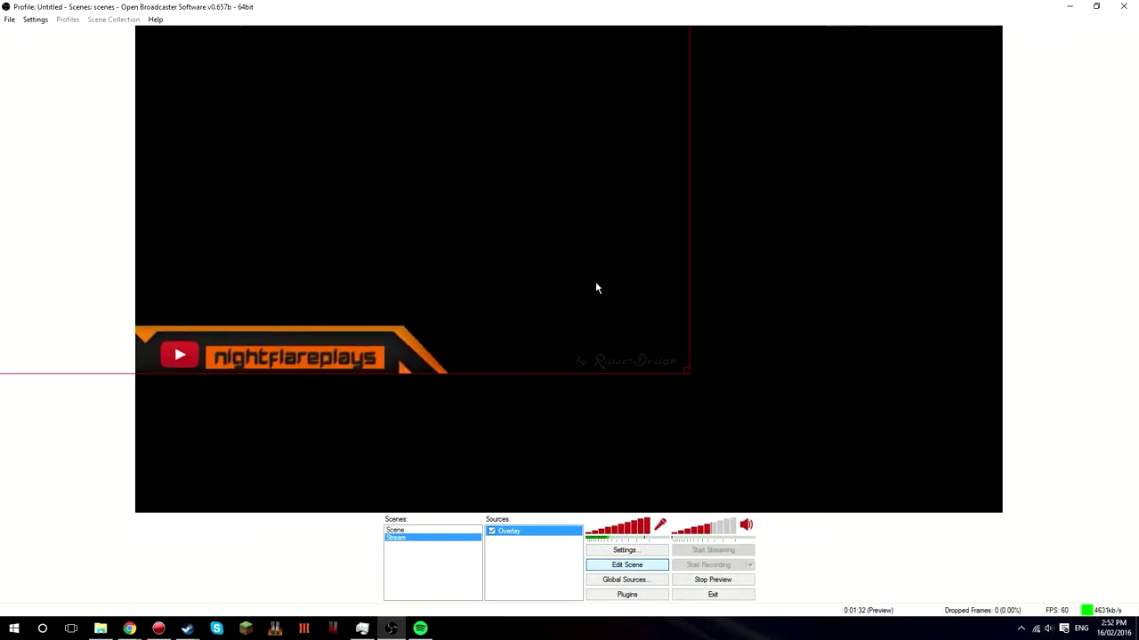
- Delete the Overlay source, add an image source named StreamOverlay, and switch back to Scene
{"action": "left_click", "coordinate": [555, 566]}
{"action": "left_click", "coordinate": [520, 532]}
{"action": "key", "text": "Delete"}
{"action": "left_click", "coordinate": [583, 354]}
{"action": "right_click", "coordinate": [534, 532]}
{"action": "mouse_move", "coordinate": [572, 540]}
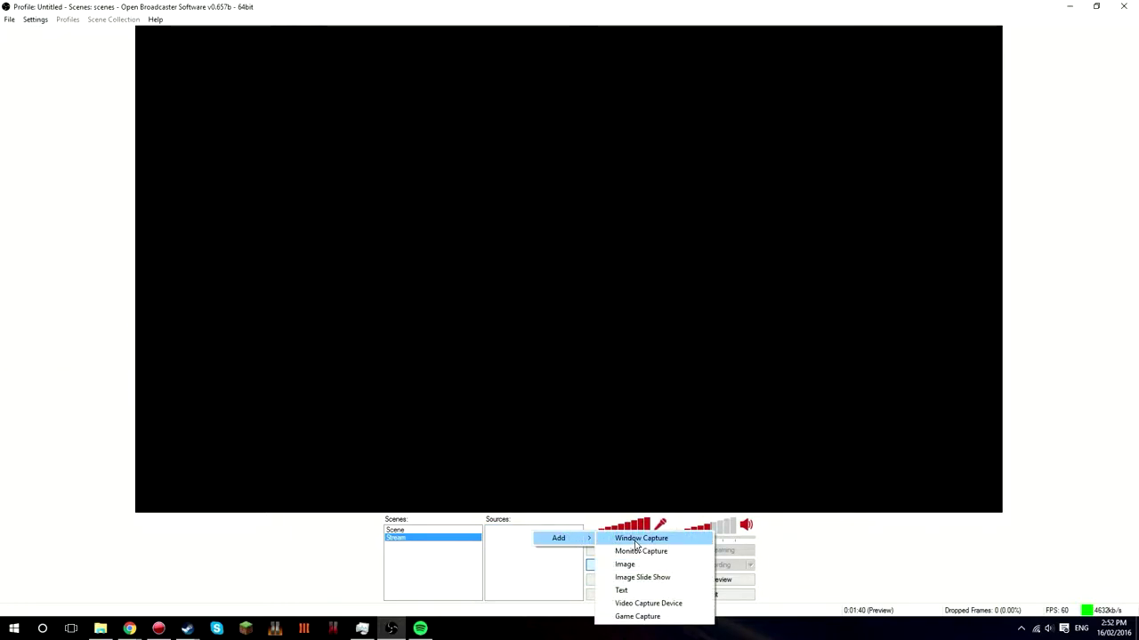
{"action": "left_click", "coordinate": [627, 564]}
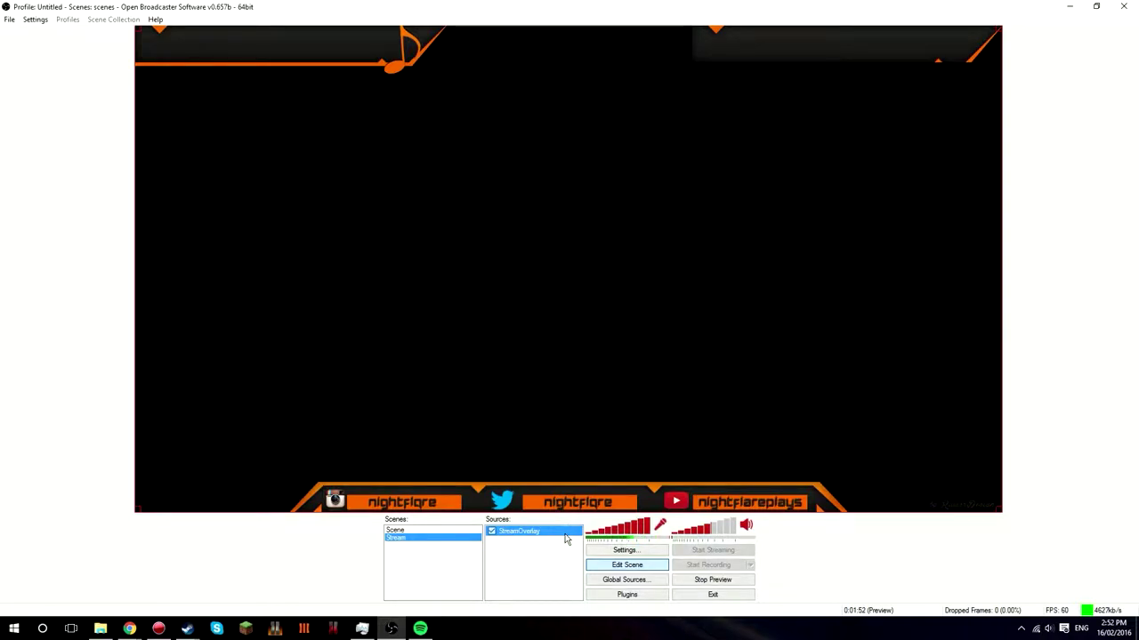
{"action": "left_click", "coordinate": [427, 531]}
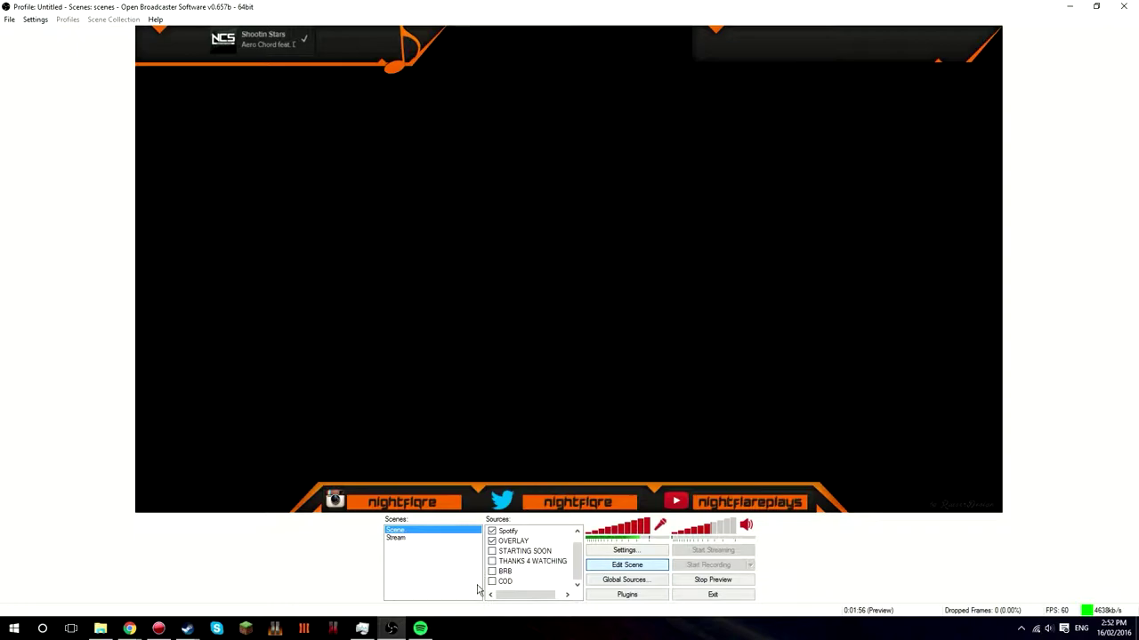
- In the Stream scene, add a COD game capture targeting the [Steam]: Steam window
{"action": "left_click", "coordinate": [420, 538]}
{"action": "right_click", "coordinate": [533, 555]}
{"action": "mouse_move", "coordinate": [574, 563]}
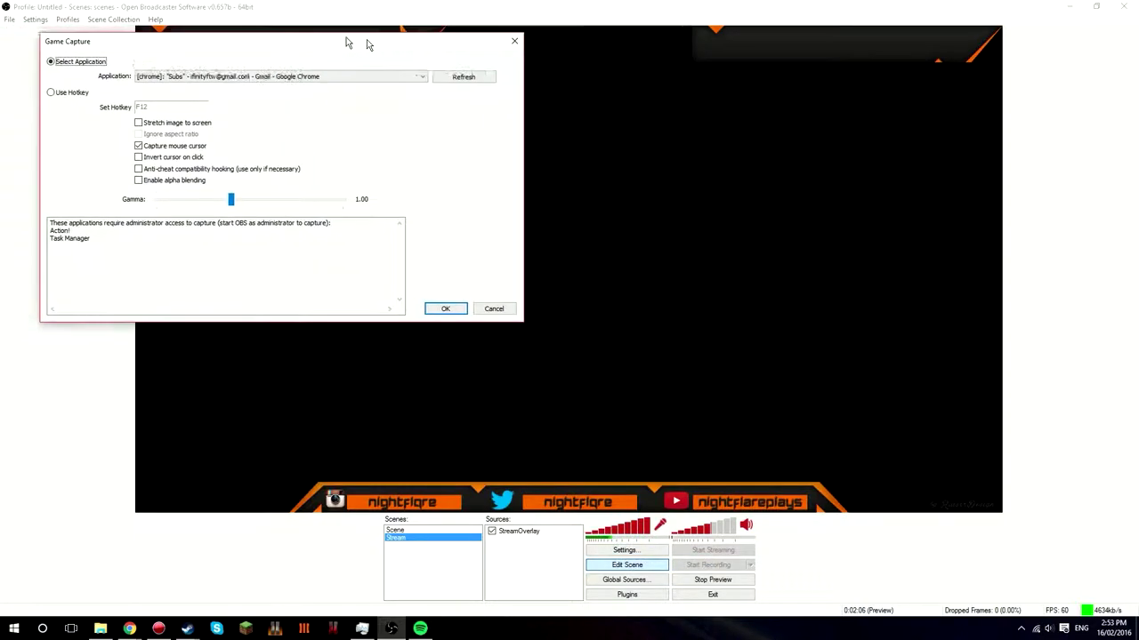
{"action": "left_click", "coordinate": [557, 153]}
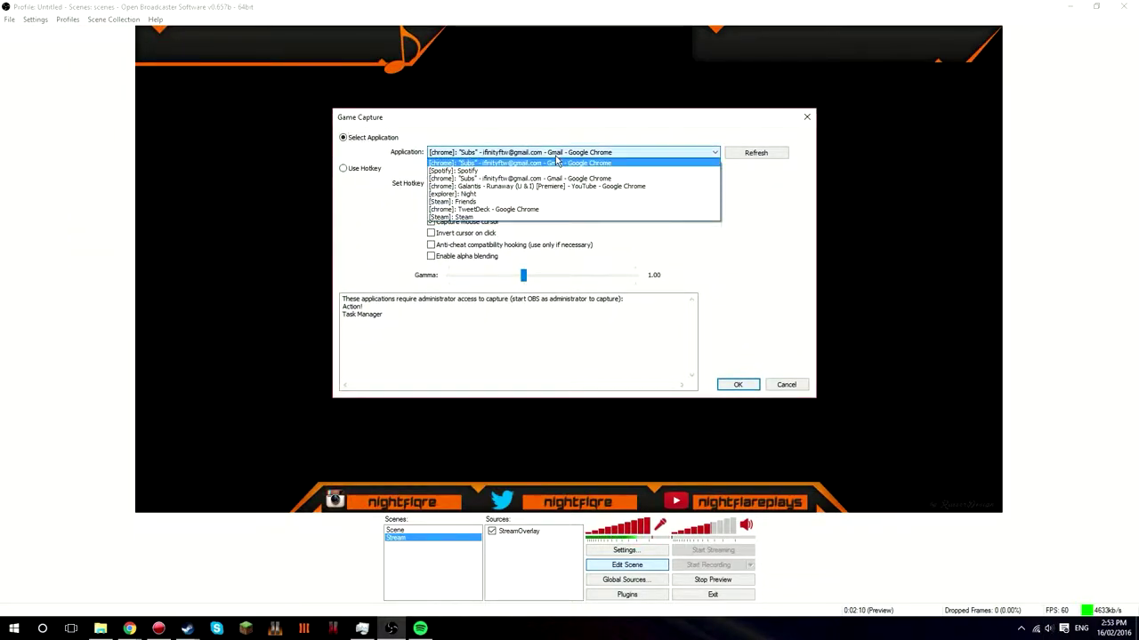
{"action": "left_click", "coordinate": [557, 160]}
{"action": "left_click", "coordinate": [556, 155]}
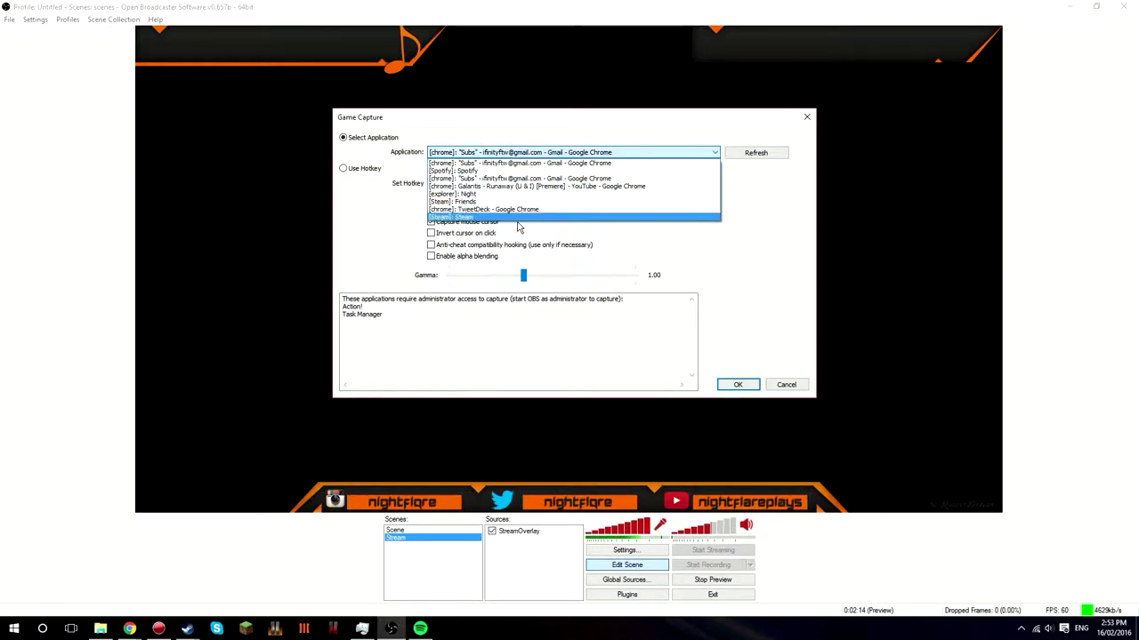
{"action": "left_click", "coordinate": [471, 217]}
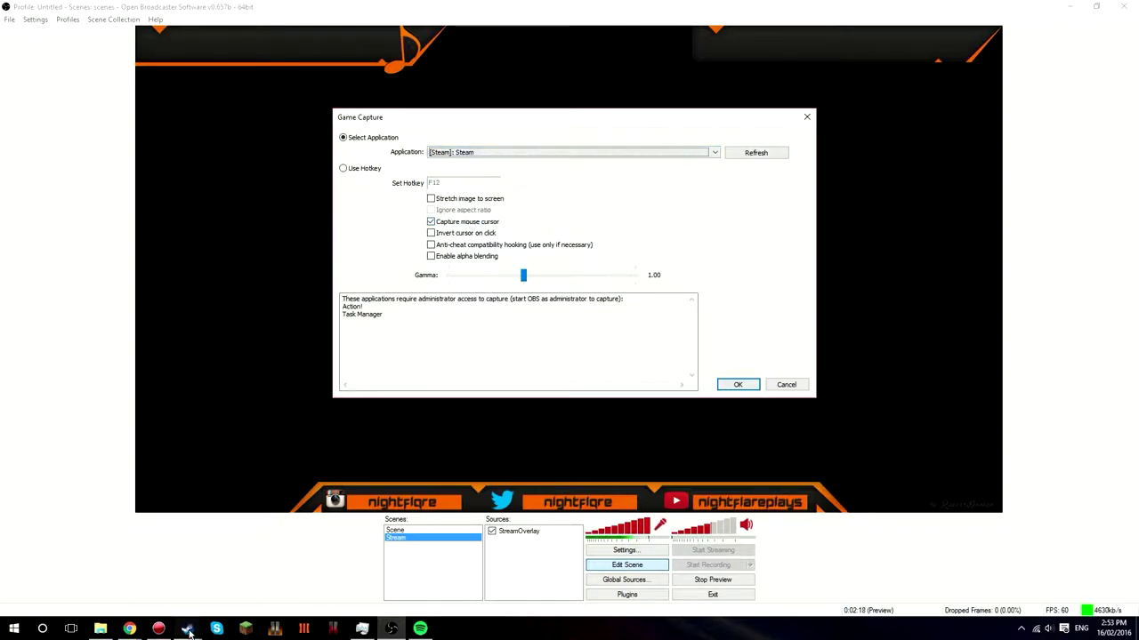
{"action": "left_click", "coordinate": [737, 384]}
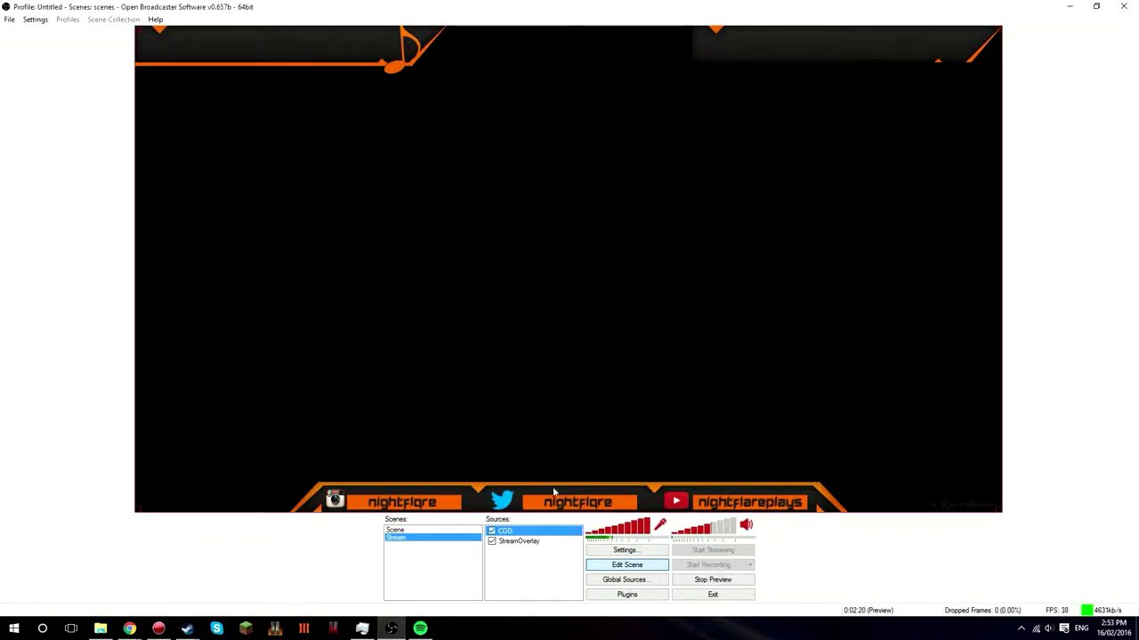
- Move COD to the bottom beneath StreamOverlay and drag the Steam window off the main screen
{"action": "left_click", "coordinate": [519, 544]}
{"action": "right_click", "coordinate": [504, 531]}
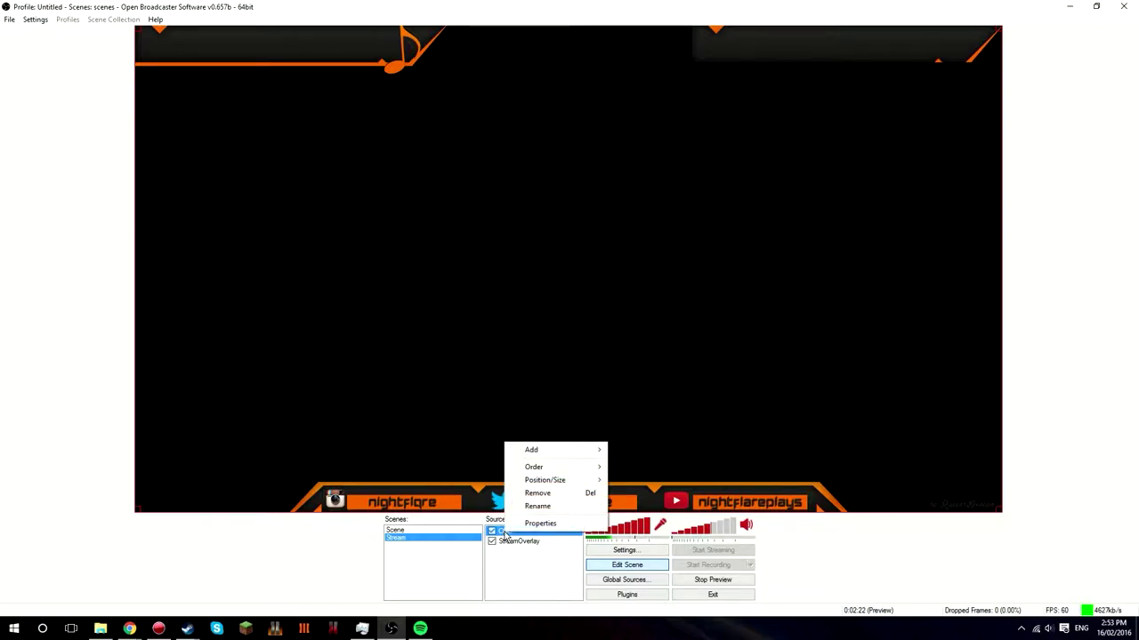
{"action": "mouse_move", "coordinate": [535, 469]}
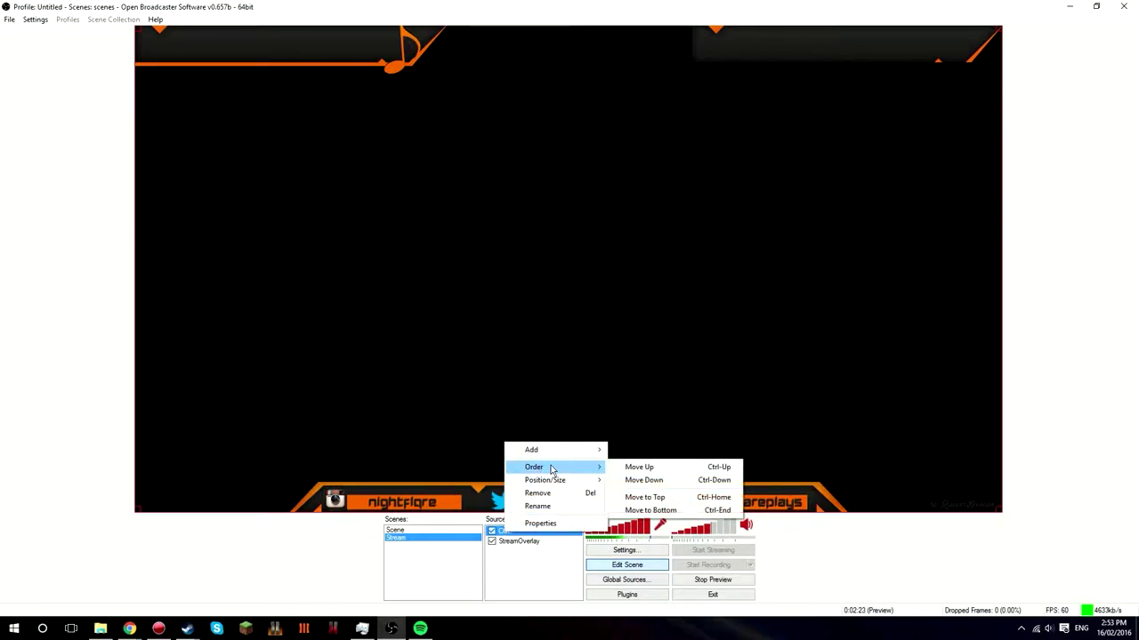
{"action": "left_click", "coordinate": [648, 508]}
{"action": "mouse_move", "coordinate": [187, 628]}
{"action": "left_click", "coordinate": [156, 574]}
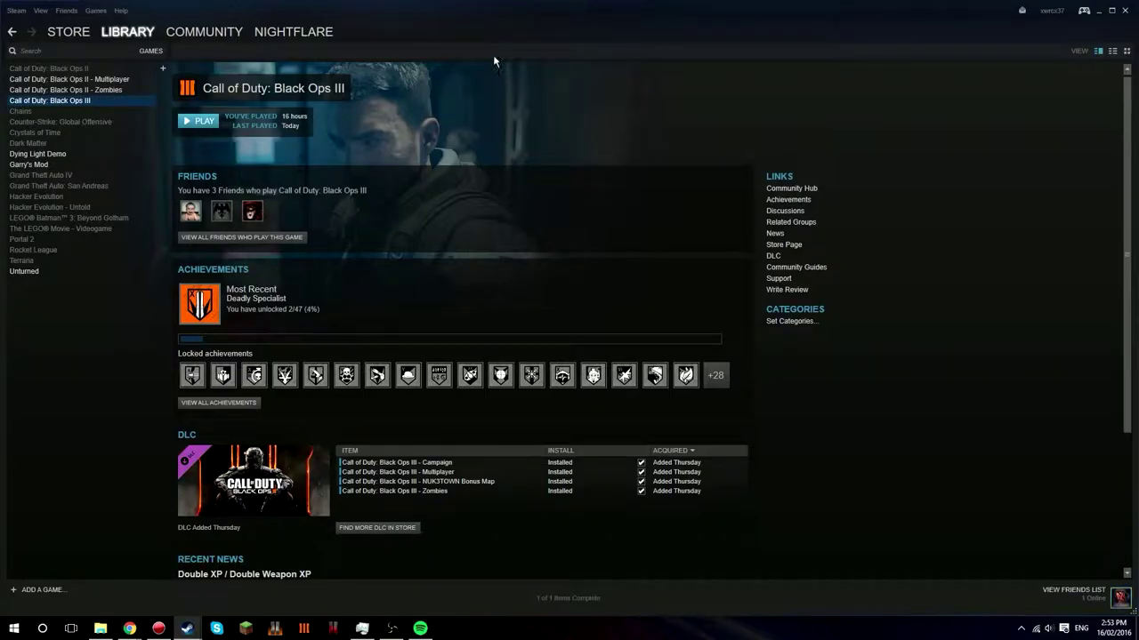
{"action": "left_click_drag", "start_coordinate": [691, 143], "coordinate": [1137, 213]}
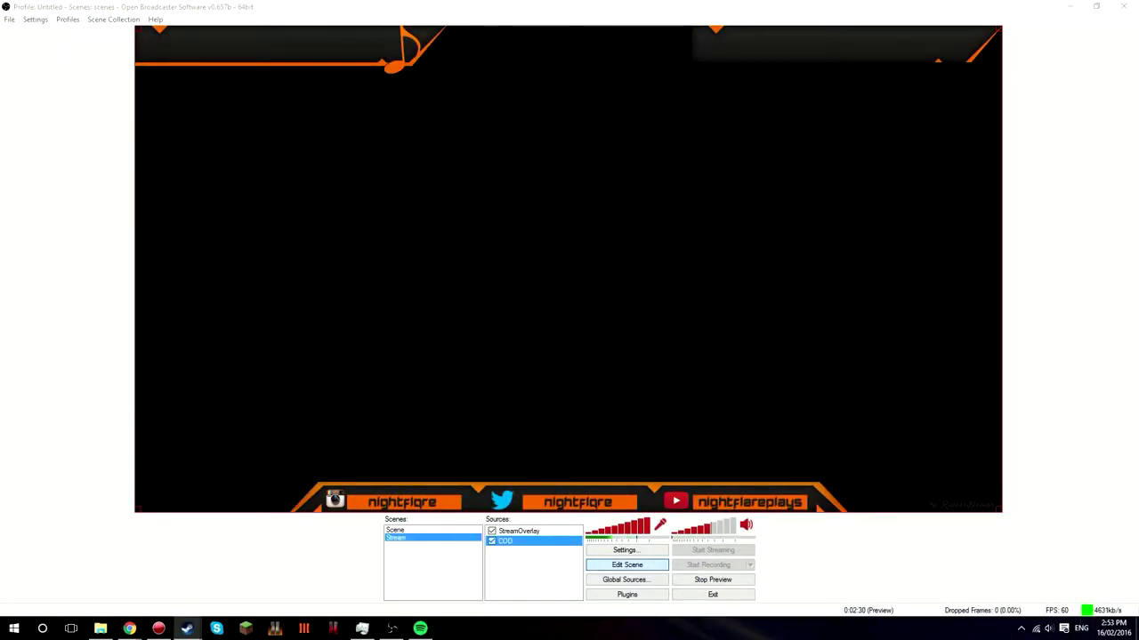
- Return to OBS, select Scene, and hide its Spotify now-playing and OVERLAY sources
{"action": "key", "text": "alt+Tab"}
{"action": "key", "text": "alt+Tab"}
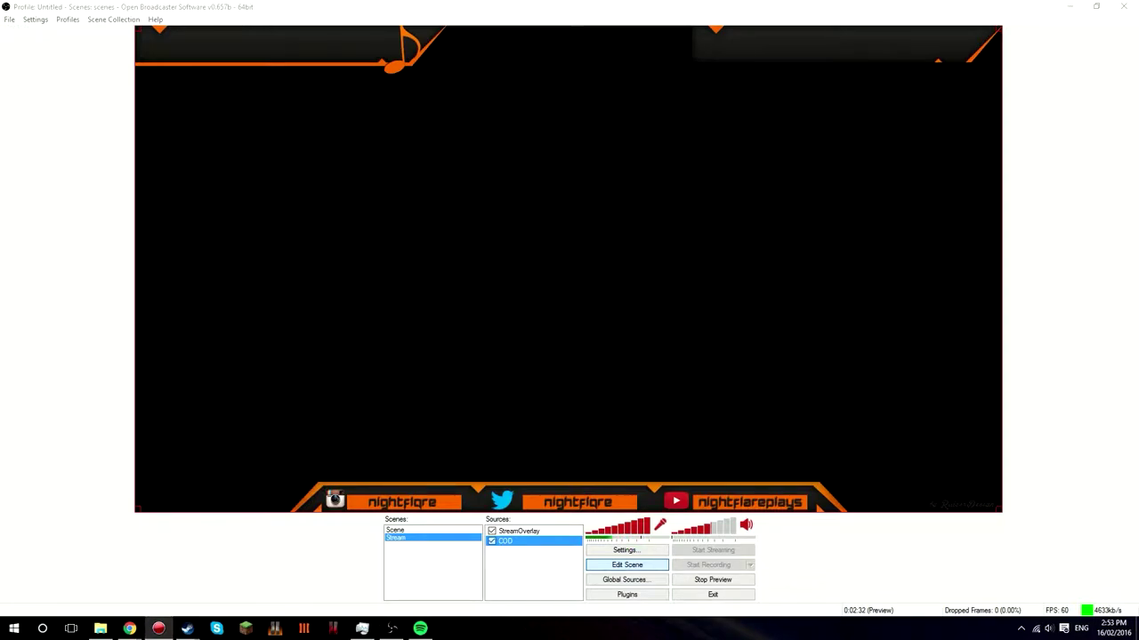
{"action": "key", "text": "alt+Tab"}
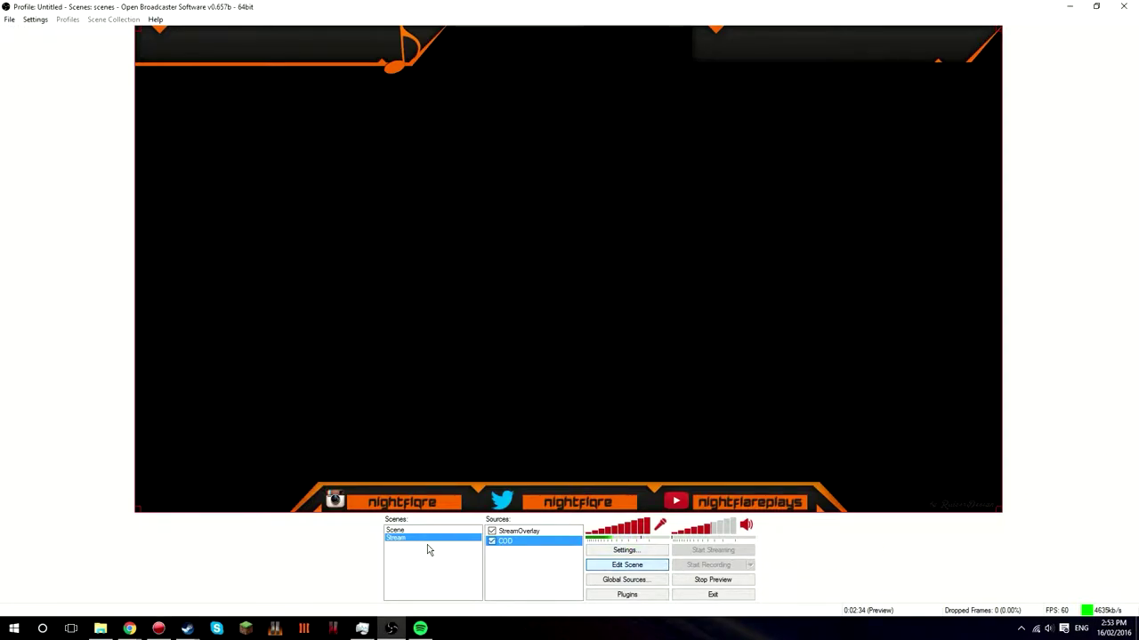
{"action": "left_click", "coordinate": [449, 531]}
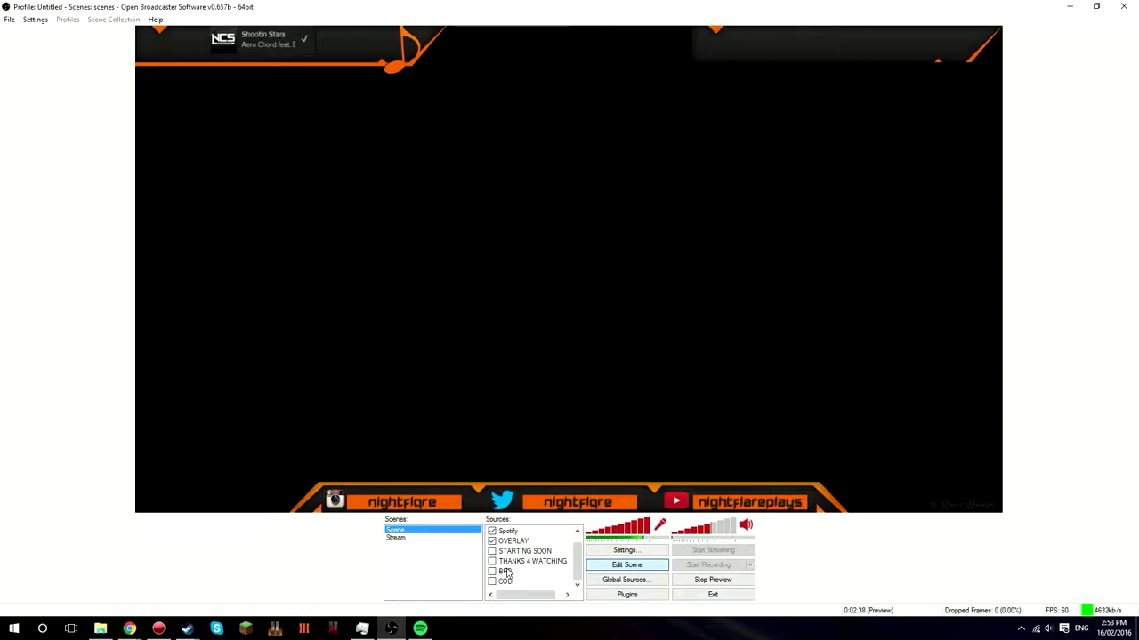
{"action": "scroll", "coordinate": [498, 559], "scroll_direction": "up", "scroll_amount": 1}
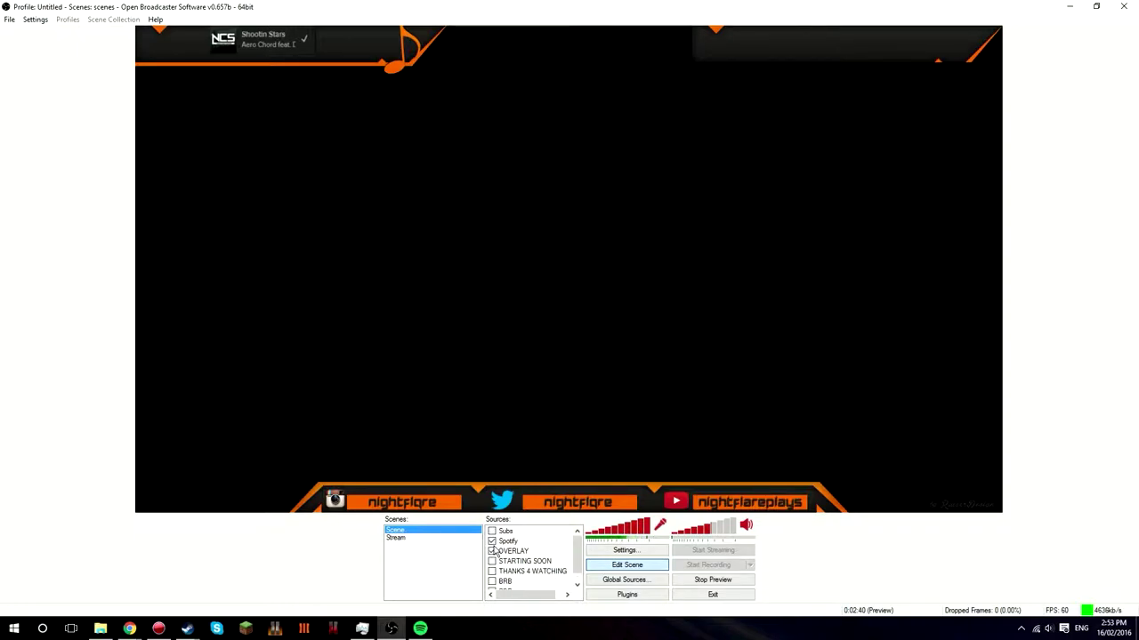
{"action": "left_click", "coordinate": [492, 551]}
{"action": "left_click", "coordinate": [491, 541]}
{"action": "scroll", "coordinate": [495, 556], "scroll_direction": "down", "scroll_amount": 1}
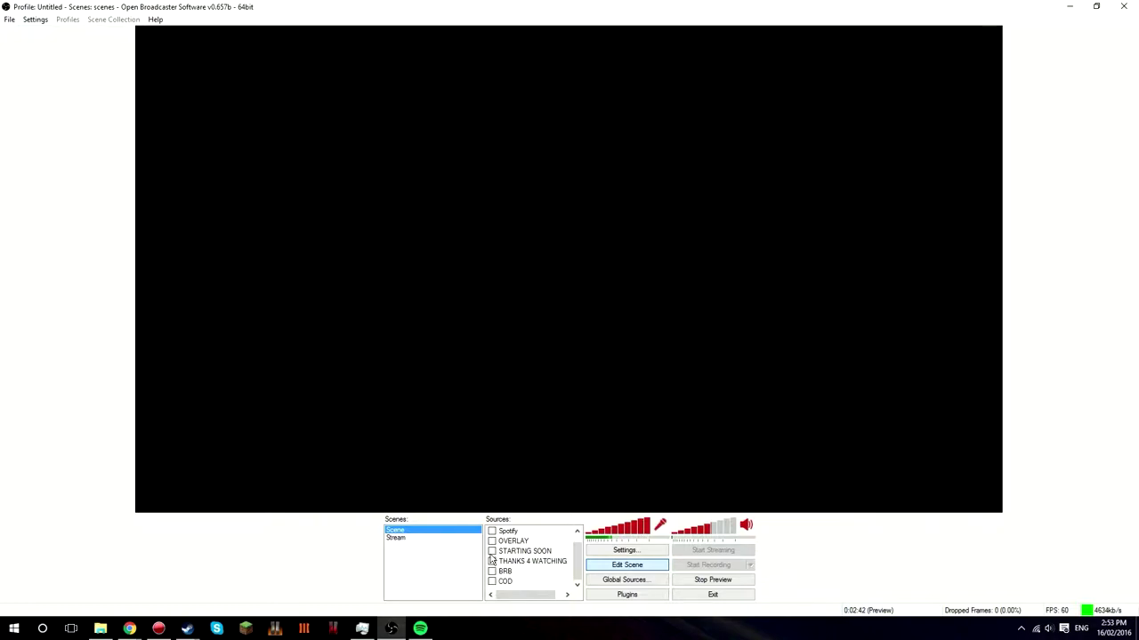
- Preview the STARTING SOON, THANKS 4 WATCHING and BRB screens in turn, then reselect Stream
{"action": "left_click", "coordinate": [492, 551]}
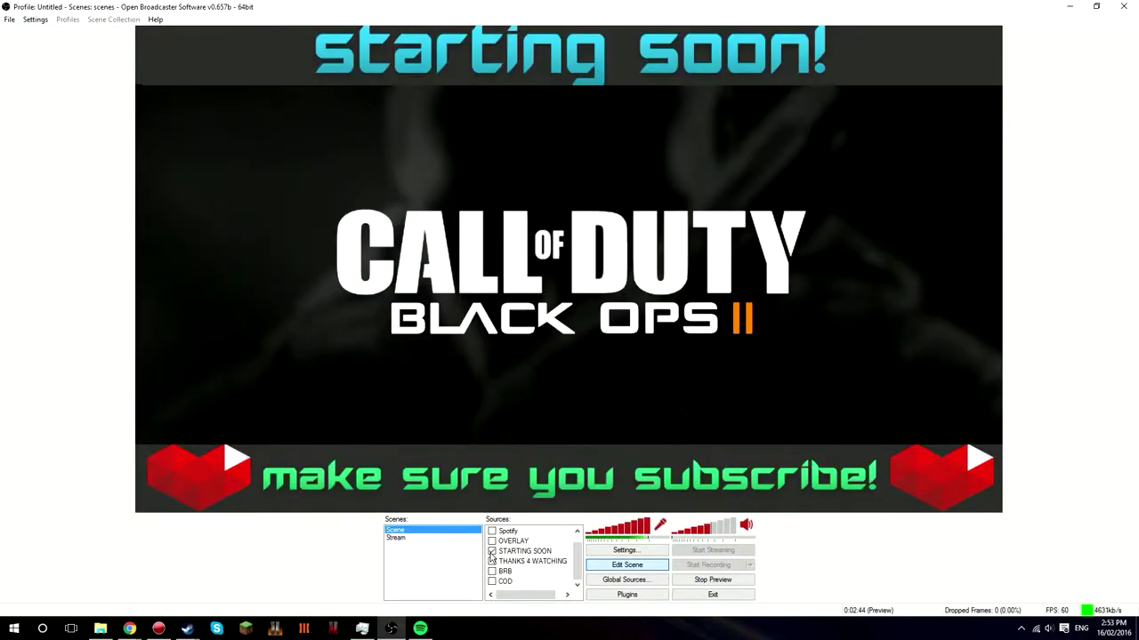
{"action": "left_click", "coordinate": [492, 551]}
{"action": "left_click", "coordinate": [492, 561]}
{"action": "left_click", "coordinate": [492, 561]}
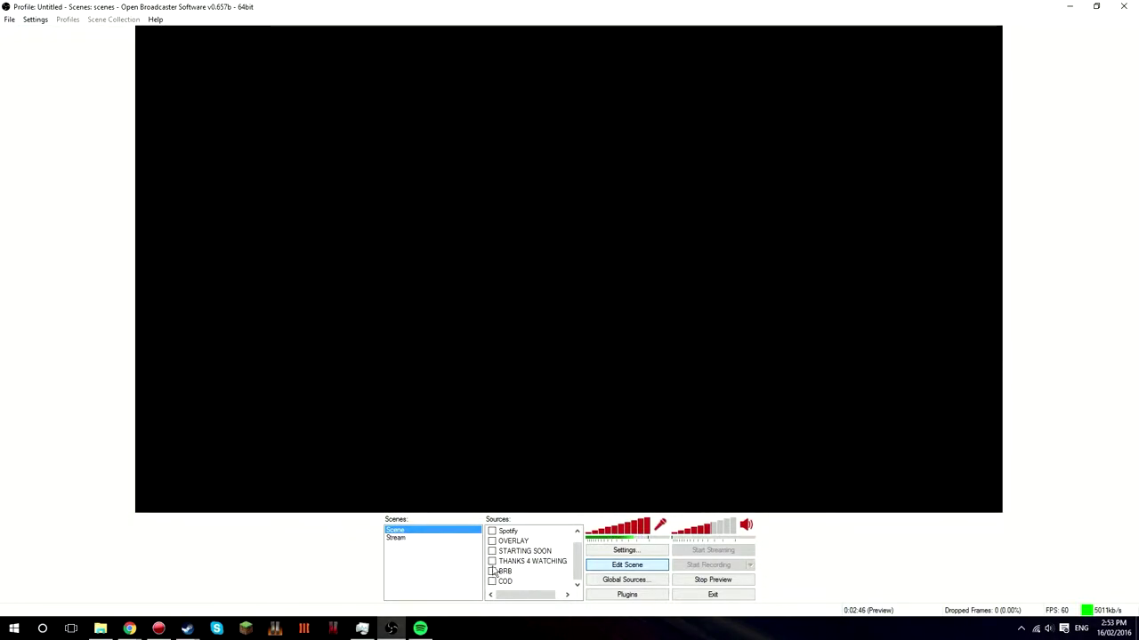
{"action": "left_click", "coordinate": [492, 571]}
{"action": "left_click", "coordinate": [492, 571]}
{"action": "left_click", "coordinate": [492, 561]}
{"action": "left_click", "coordinate": [492, 551]}
{"action": "left_click", "coordinate": [492, 541]}
{"action": "left_click", "coordinate": [492, 541]}
{"action": "left_click", "coordinate": [491, 551]}
{"action": "left_click", "coordinate": [401, 539]}
- Add an image source named B using the III BRB image from Thumbnails
{"action": "right_click", "coordinate": [512, 561]}
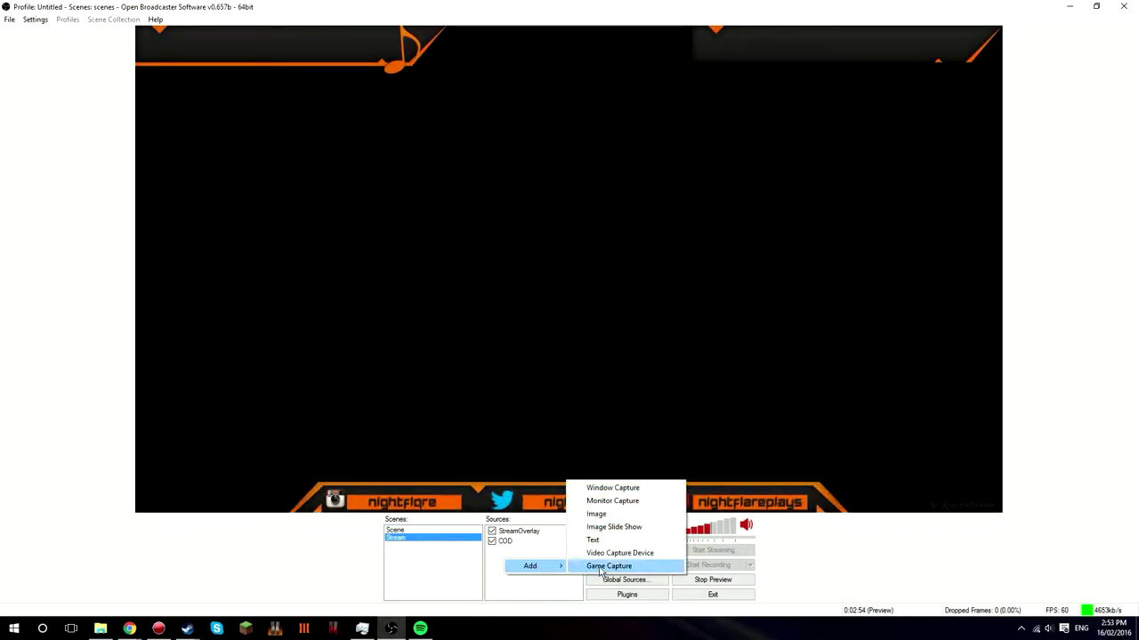
{"action": "left_click", "coordinate": [598, 514]}
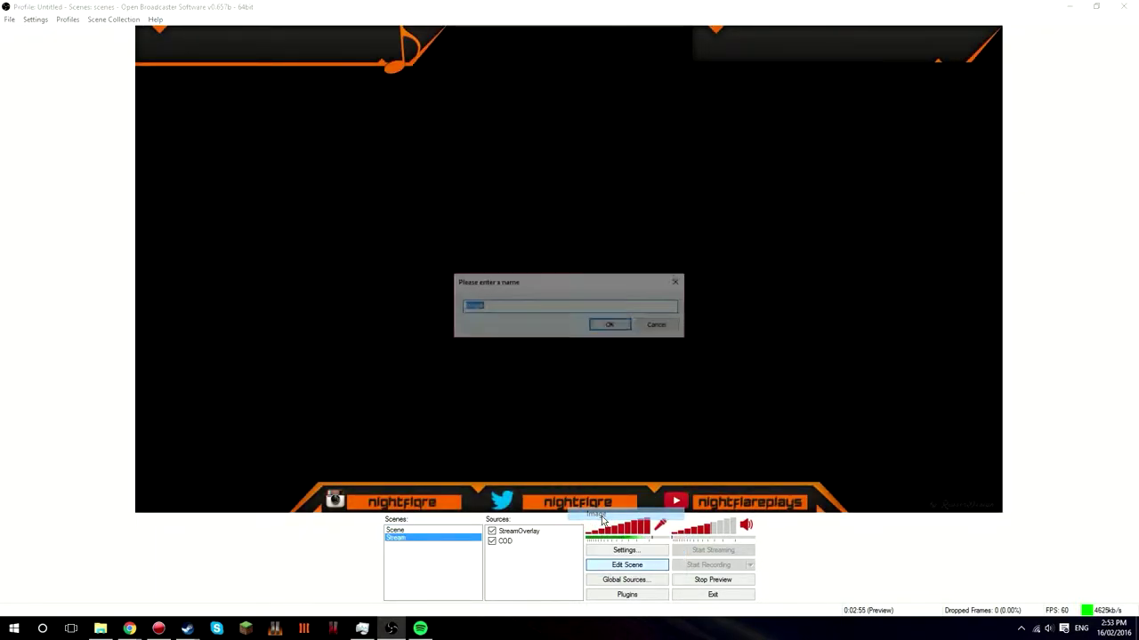
{"action": "key", "text": "BackSpace"}
{"action": "type", "text": "B"}
{"action": "left_click", "coordinate": [610, 325]}
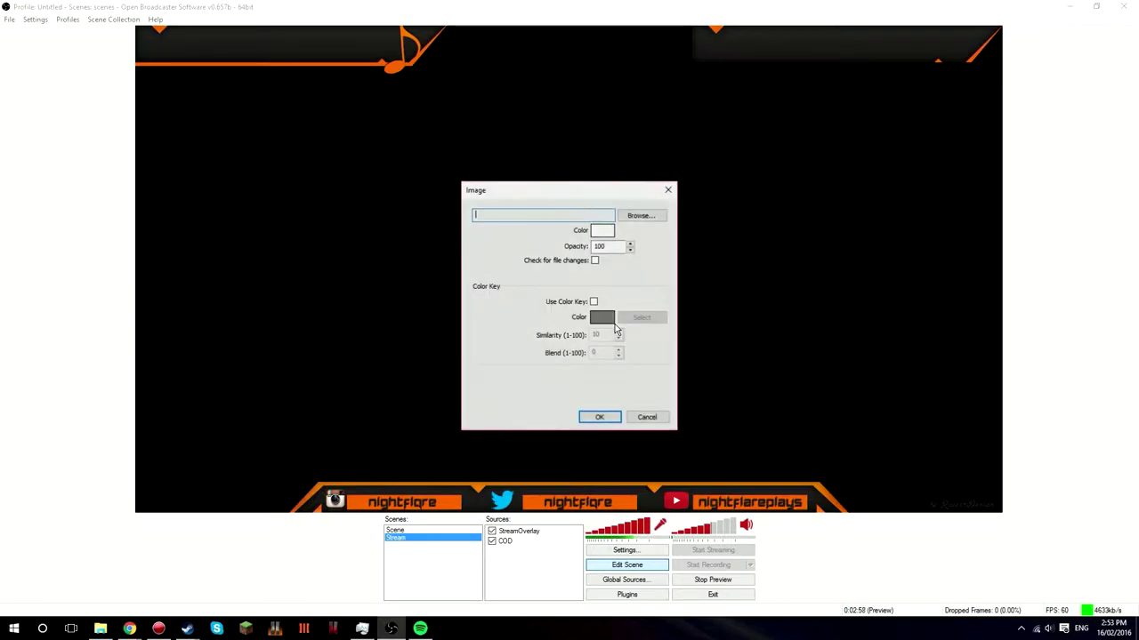
{"action": "left_click", "coordinate": [643, 216]}
{"action": "scroll", "coordinate": [603, 378], "scroll_direction": "down", "scroll_amount": 3}
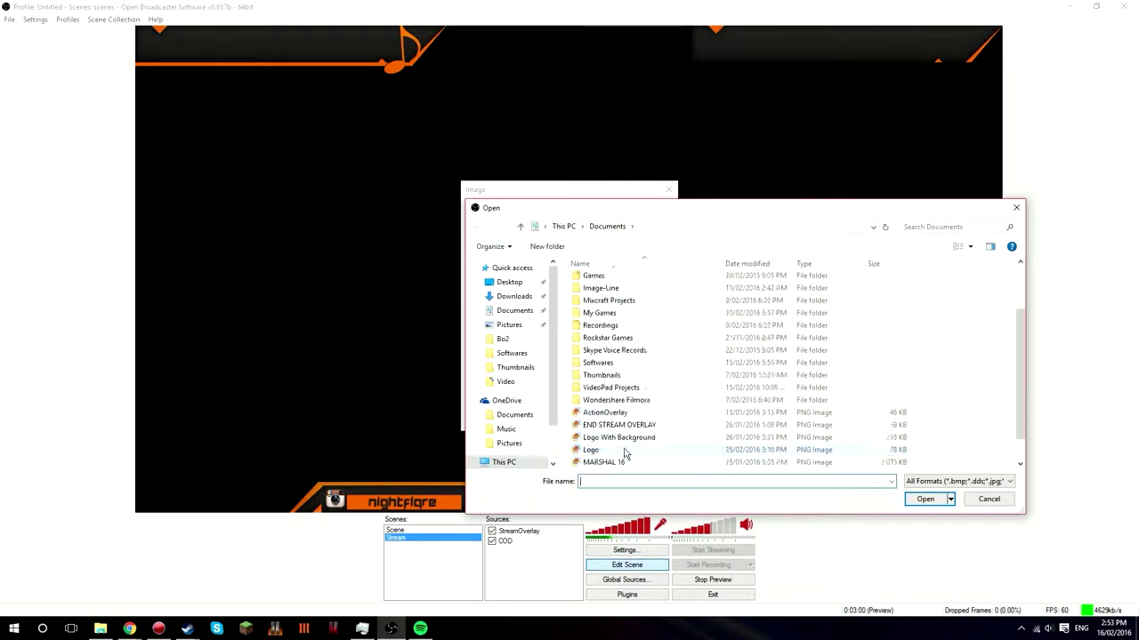
{"action": "double_click", "coordinate": [612, 353]}
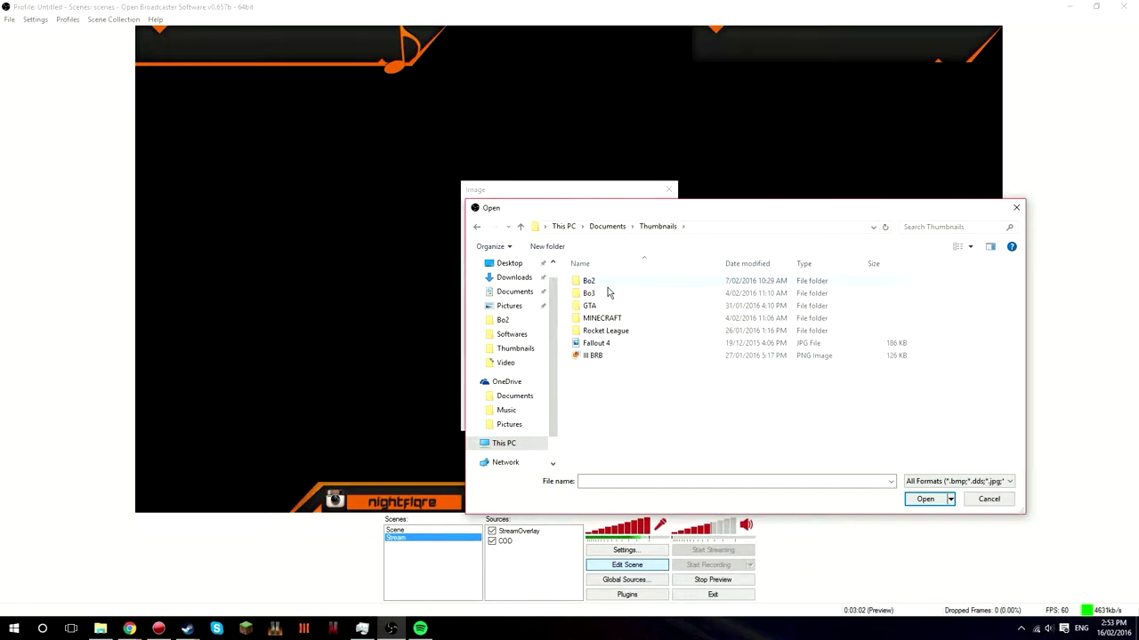
{"action": "left_click", "coordinate": [600, 356]}
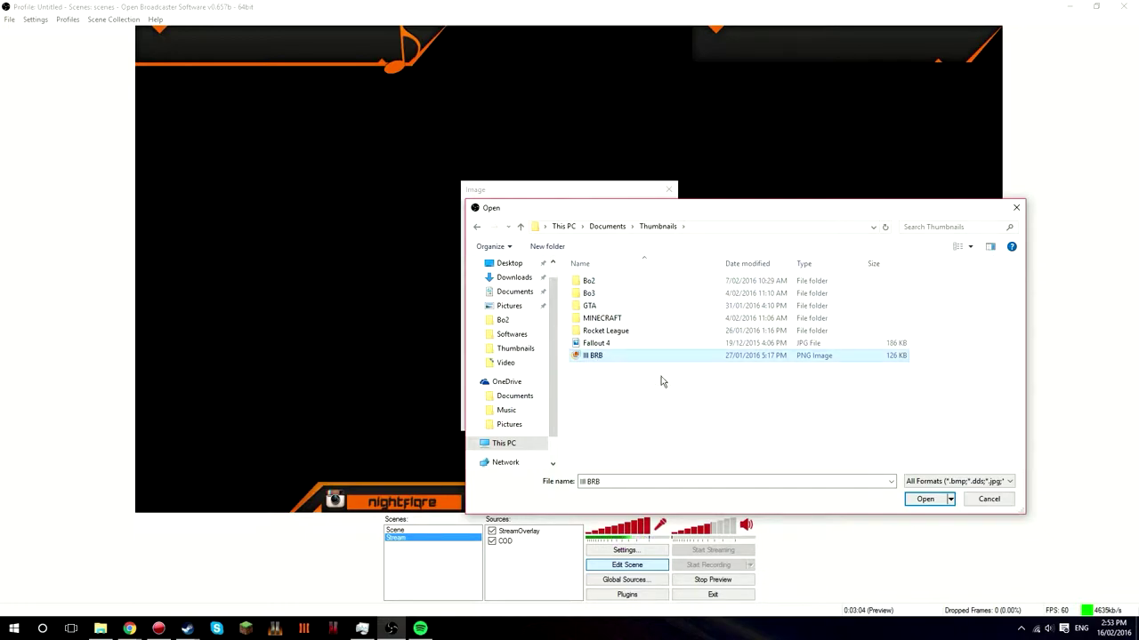
{"action": "left_click", "coordinate": [942, 501]}
{"action": "left_click", "coordinate": [593, 418]}
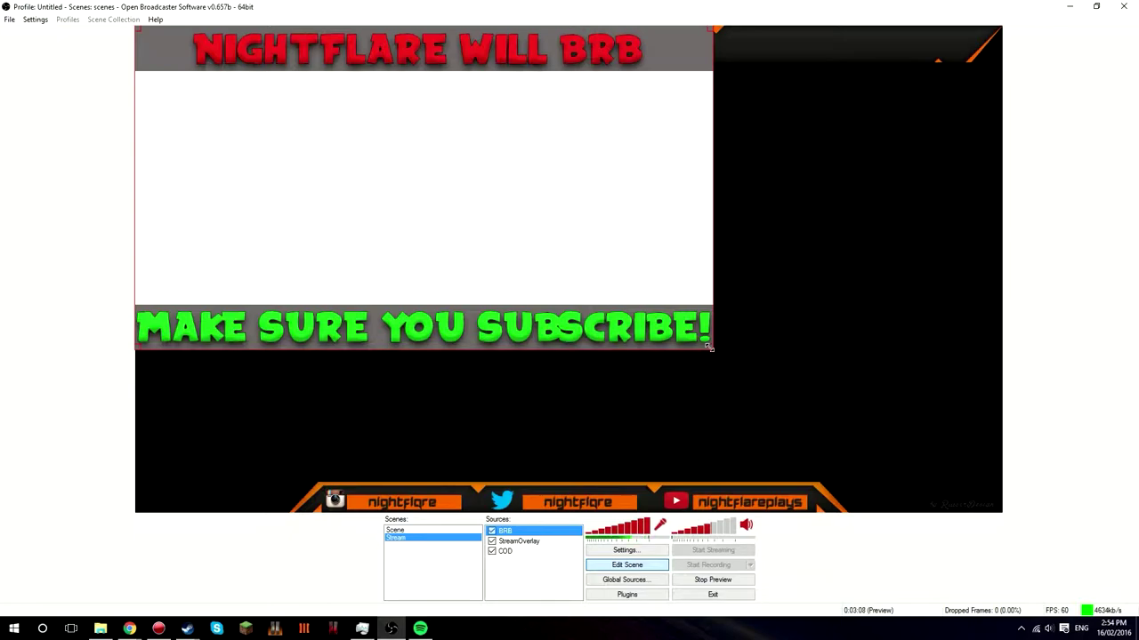
- Stretch the BRB image over the whole canvas, then select it and delete it
{"action": "left_click_drag", "start_coordinate": [708, 348], "coordinate": [981, 508]}
{"action": "left_click", "coordinate": [517, 581]}
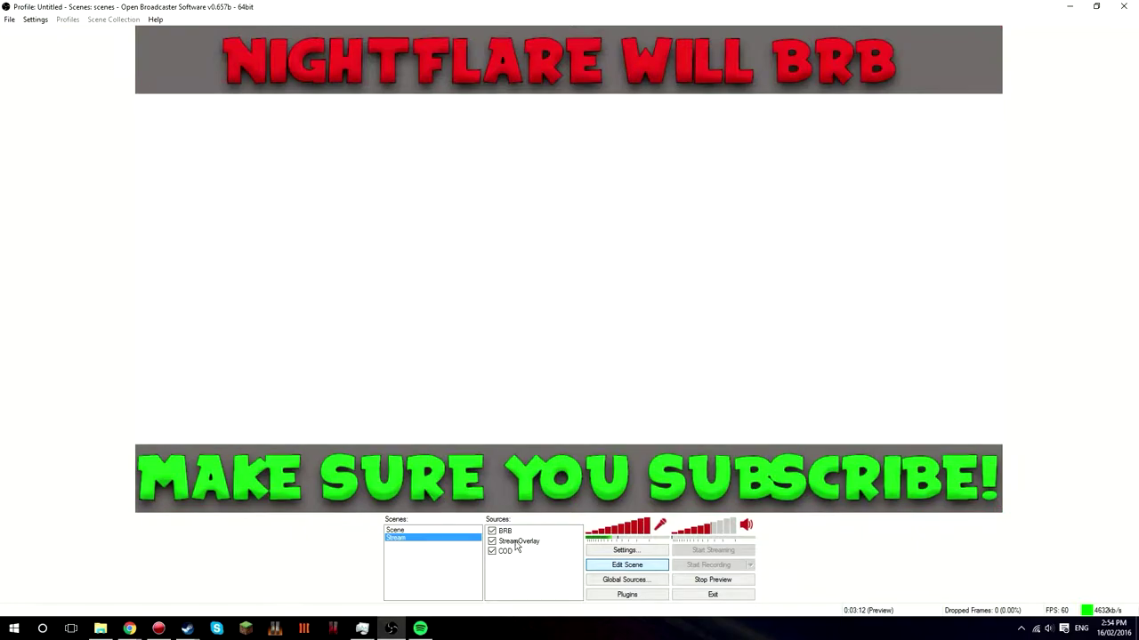
{"action": "left_click", "coordinate": [505, 531]}
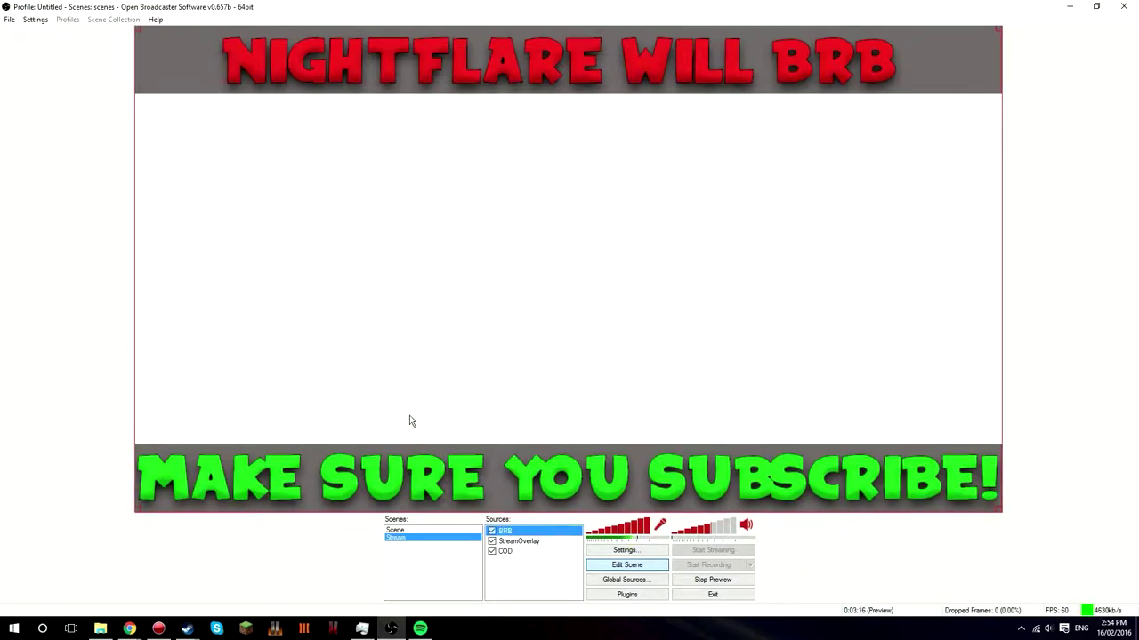
{"action": "key", "text": "Delete"}
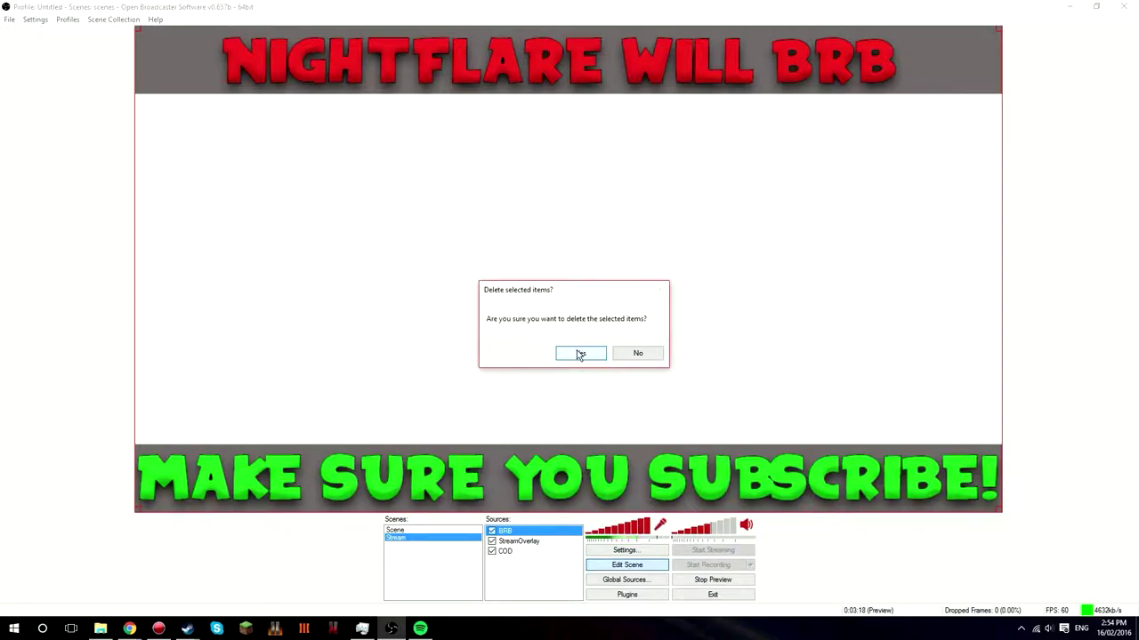
- Confirm removing the BRB source and return to the Stream scene
{"action": "left_click", "coordinate": [579, 354]}
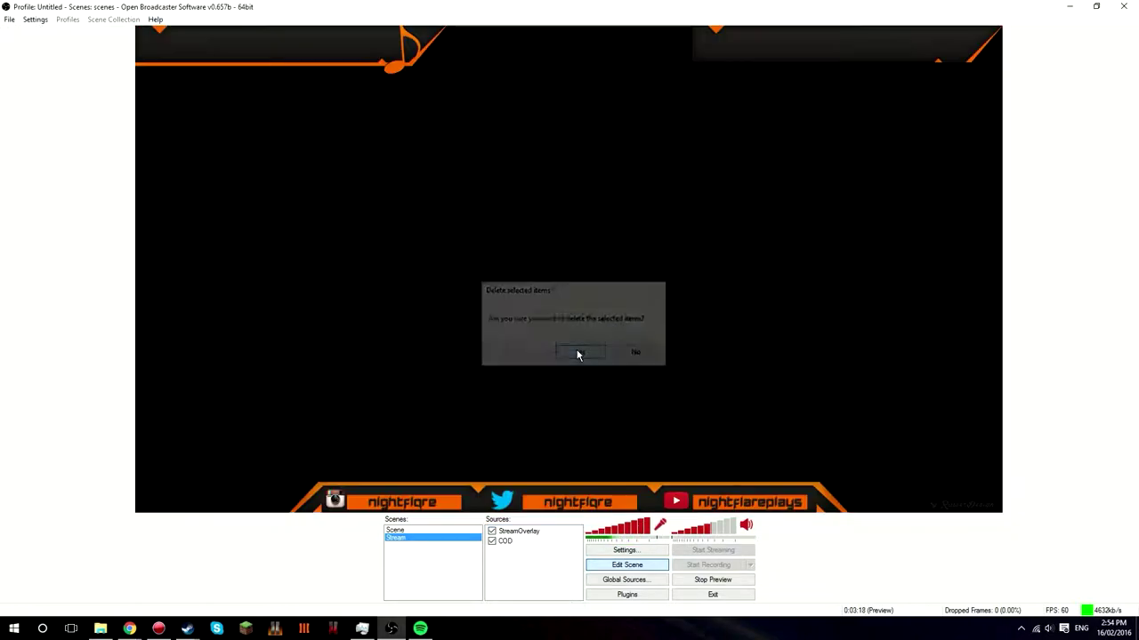
{"action": "left_click", "coordinate": [425, 531]}
{"action": "scroll", "coordinate": [534, 578], "scroll_direction": "up", "scroll_amount": 1}
{"action": "left_click", "coordinate": [437, 538]}
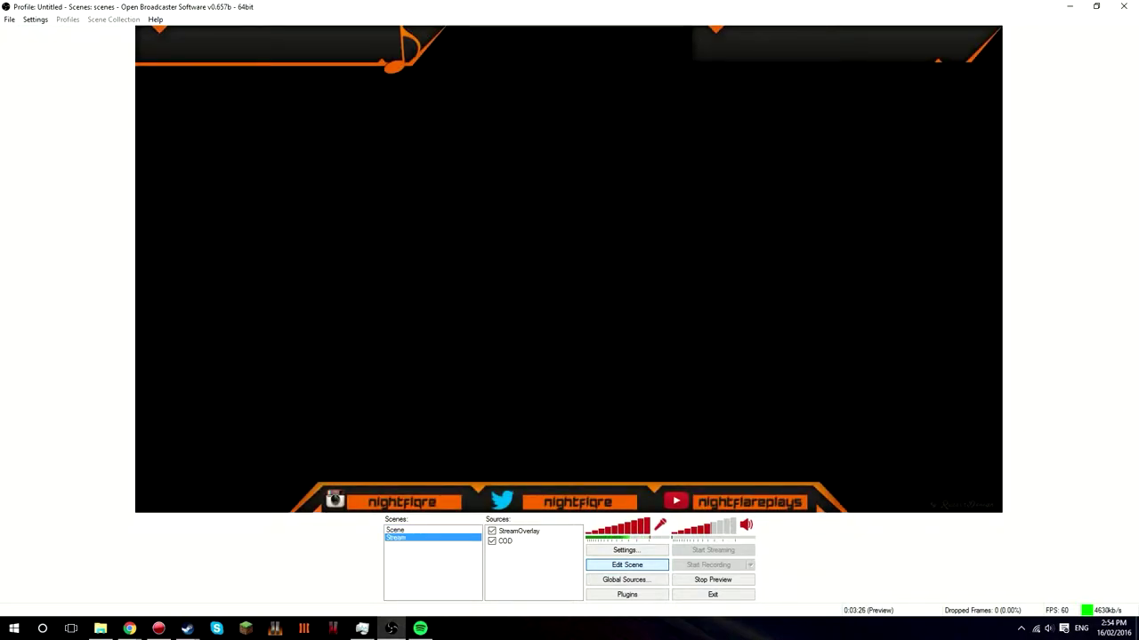
- Add a window capture named Spotify targeting the Spotify window with Sub-Region enabled
{"action": "right_click", "coordinate": [495, 568]}
{"action": "mouse_move", "coordinate": [519, 569]}
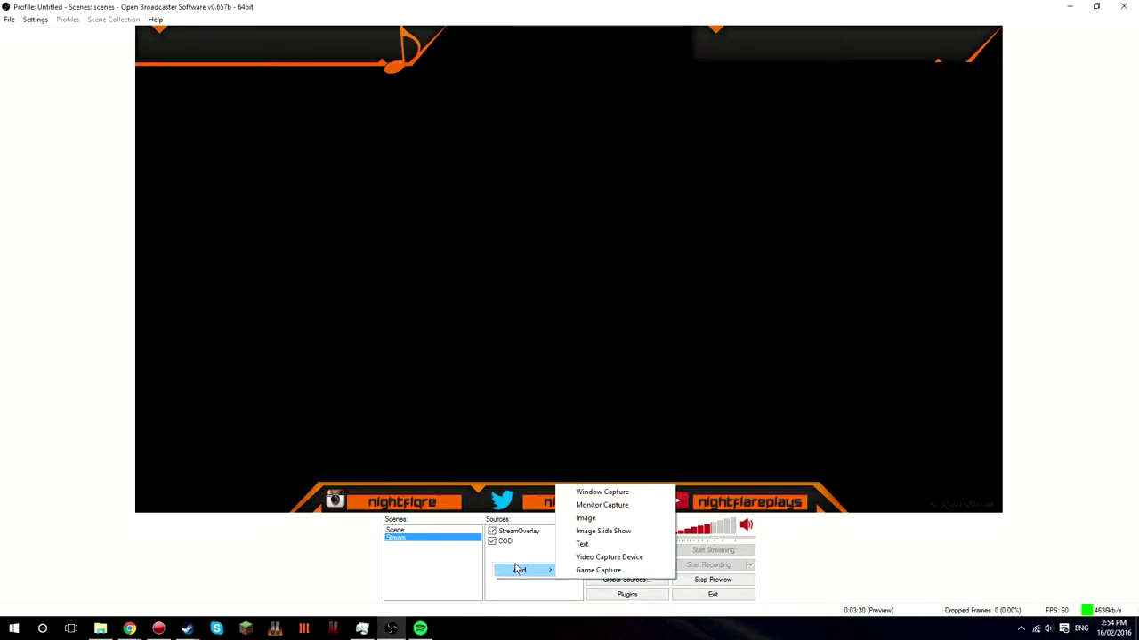
{"action": "left_click", "coordinate": [593, 492]}
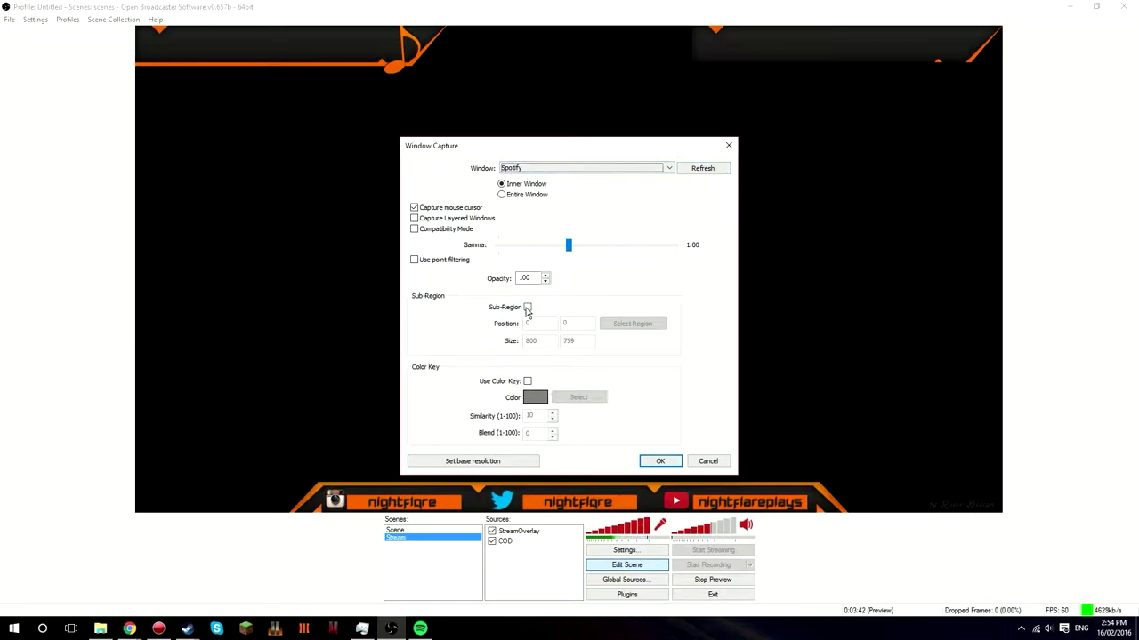
{"action": "left_click", "coordinate": [528, 307]}
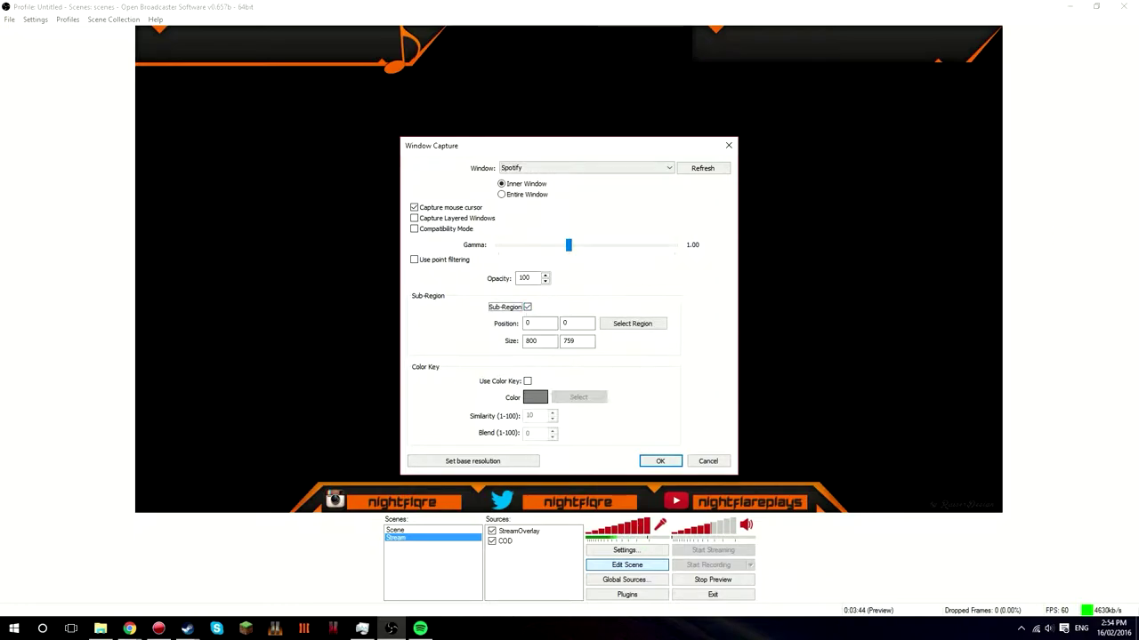
- Select the Spotify now-playing region, setting sub-region position 0, 651 and size 202 × 66
{"action": "left_click", "coordinate": [633, 324]}
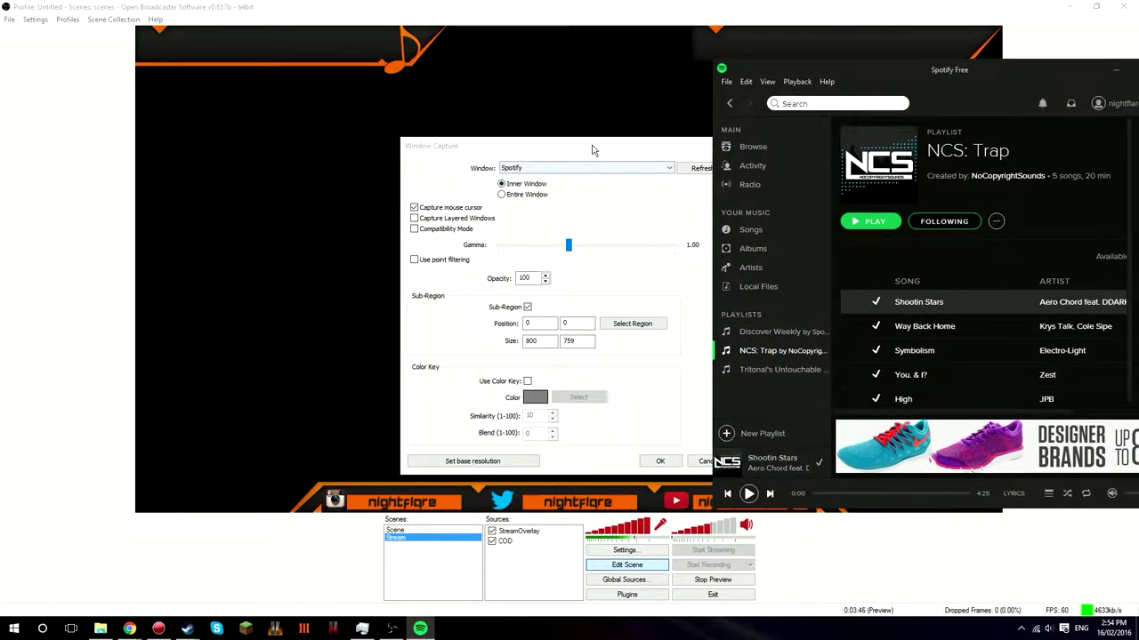
{"action": "left_click_drag", "start_coordinate": [595, 147], "coordinate": [349, 152]}
{"action": "left_click", "coordinate": [387, 329]}
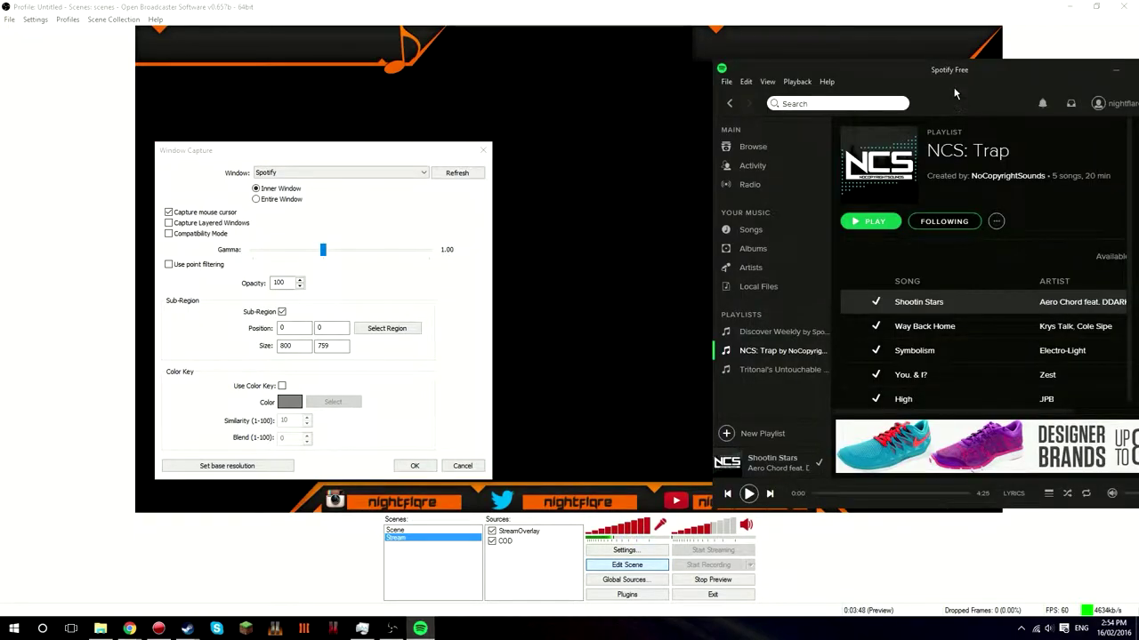
{"action": "left_click_drag", "start_coordinate": [978, 79], "coordinate": [868, 62]}
{"action": "left_click", "coordinate": [433, 401]}
{"action": "left_click", "coordinate": [386, 329]}
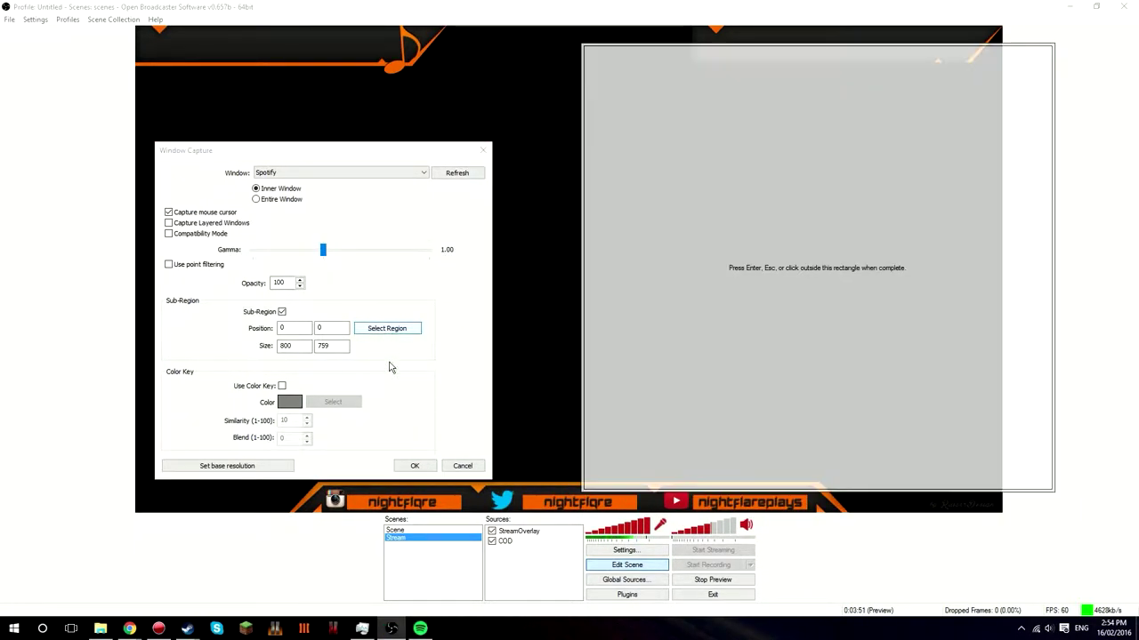
{"action": "left_click", "coordinate": [419, 628]}
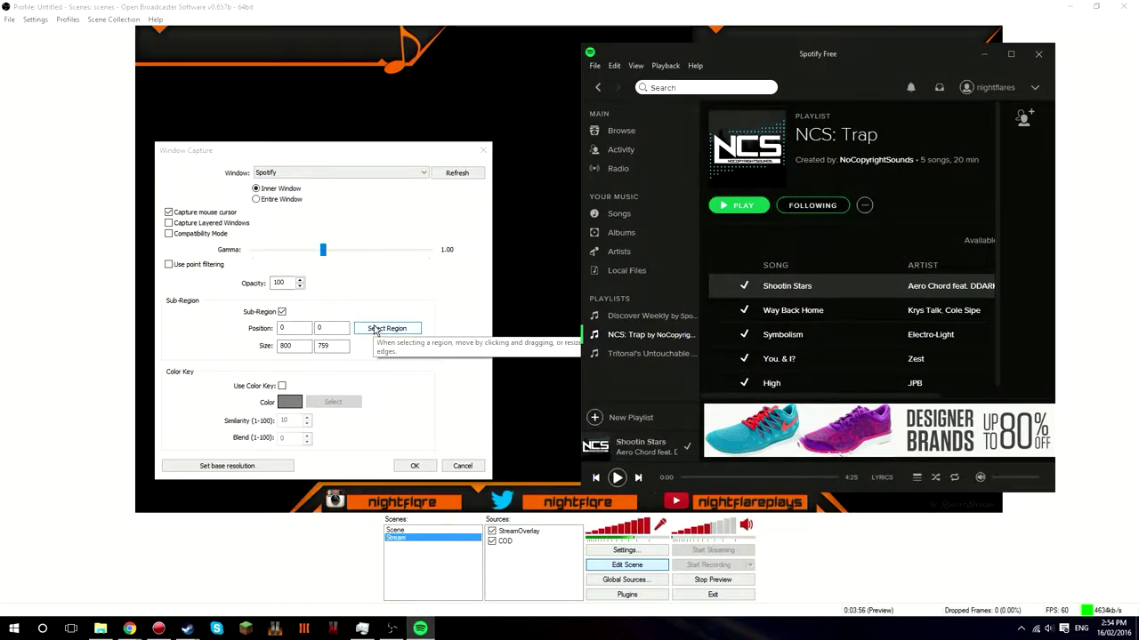
{"action": "left_click_drag", "start_coordinate": [880, 56], "coordinate": [1138, 57]}
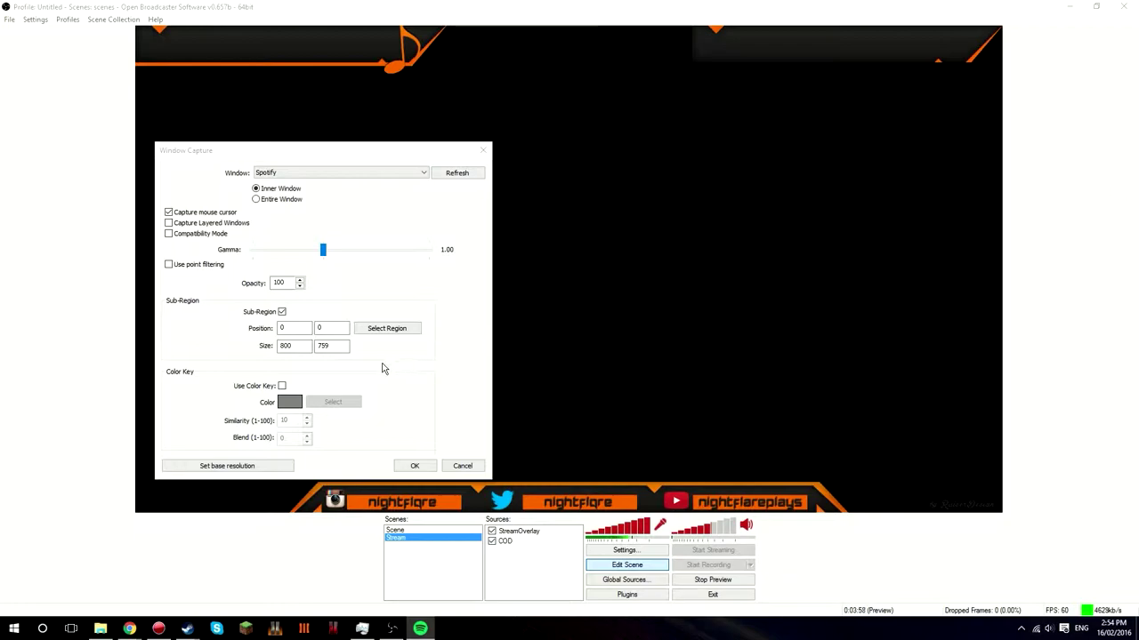
{"action": "left_click", "coordinate": [387, 329]}
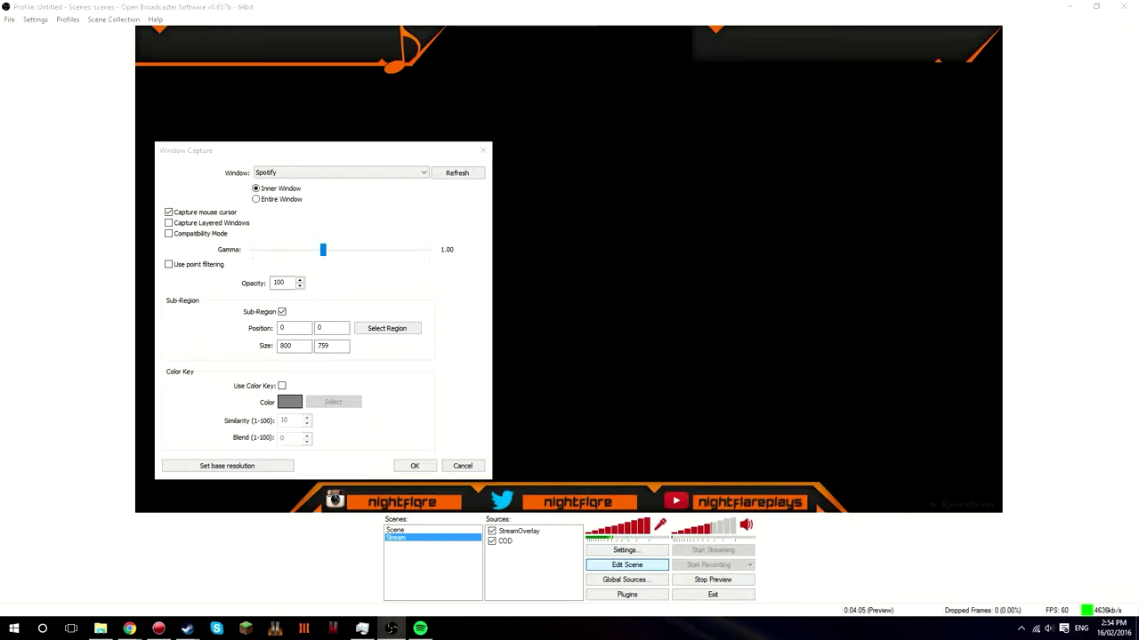
{"action": "type", "text": "690603"}
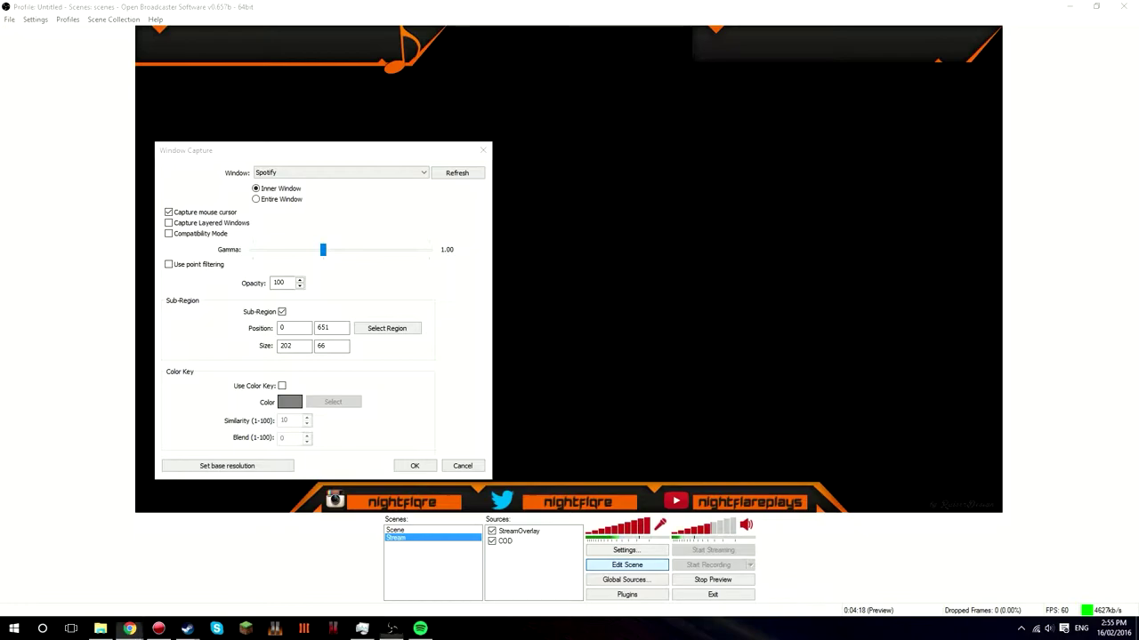
- Confirm the Spotify capture, drag the strip beside the music note, and switch to Gmail
{"action": "left_click", "coordinate": [414, 466]}
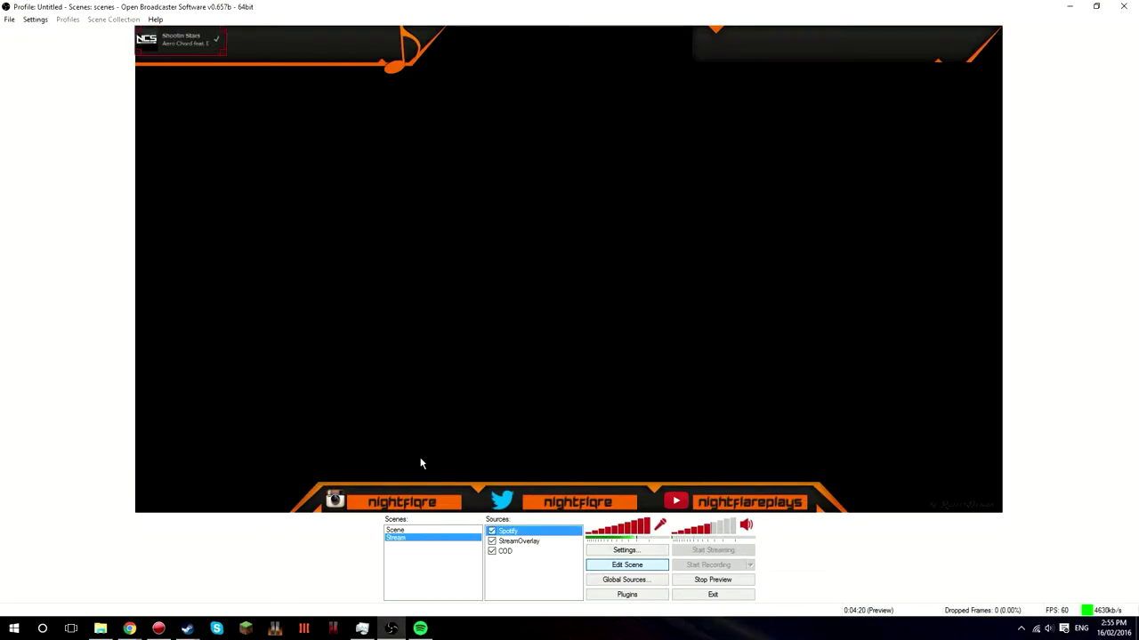
{"action": "left_click_drag", "start_coordinate": [191, 42], "coordinate": [277, 51]}
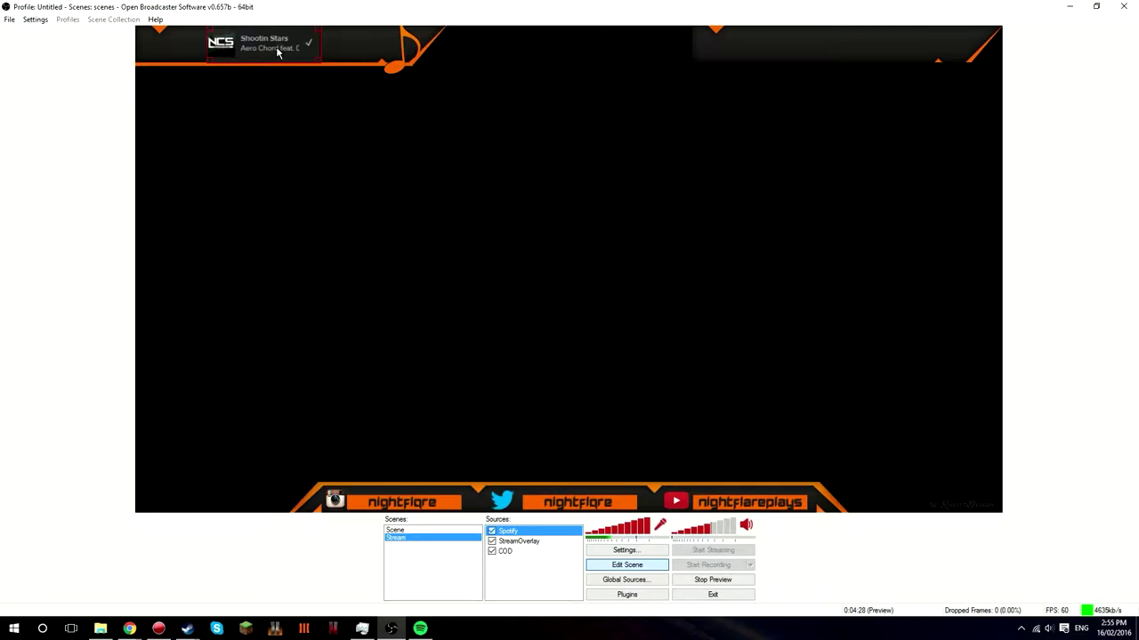
{"action": "left_click", "coordinate": [522, 584]}
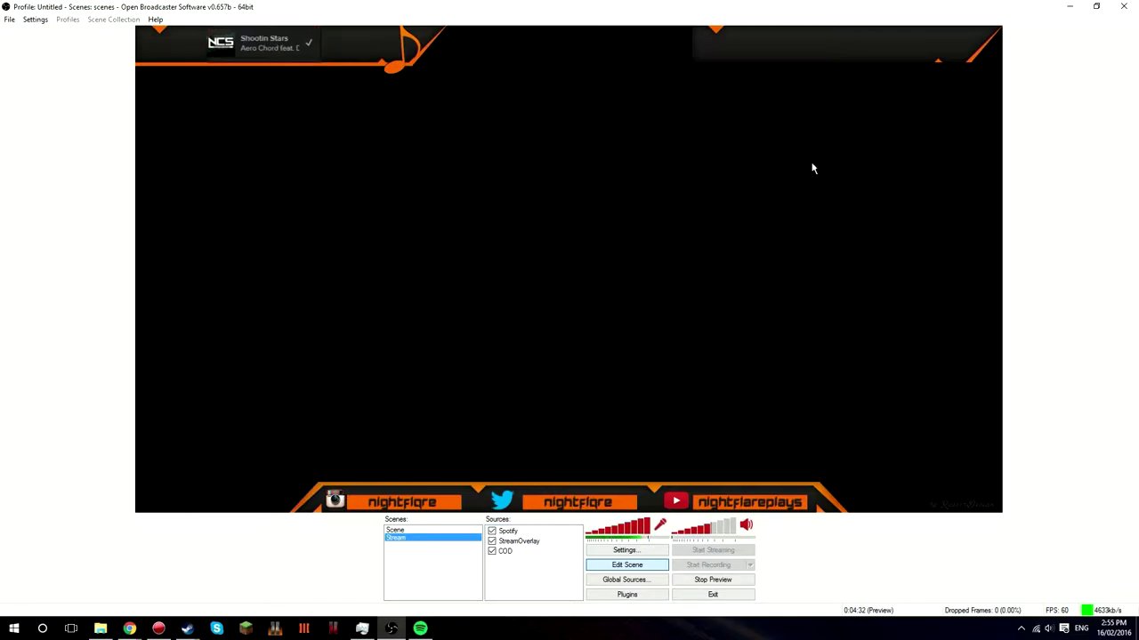
{"action": "key", "text": "alt+Tab"}
- Maximize the Chrome window, check Inbox and Social, then return to the empty Subs label
{"action": "left_click_drag", "start_coordinate": [795, 223], "coordinate": [702, 6]}
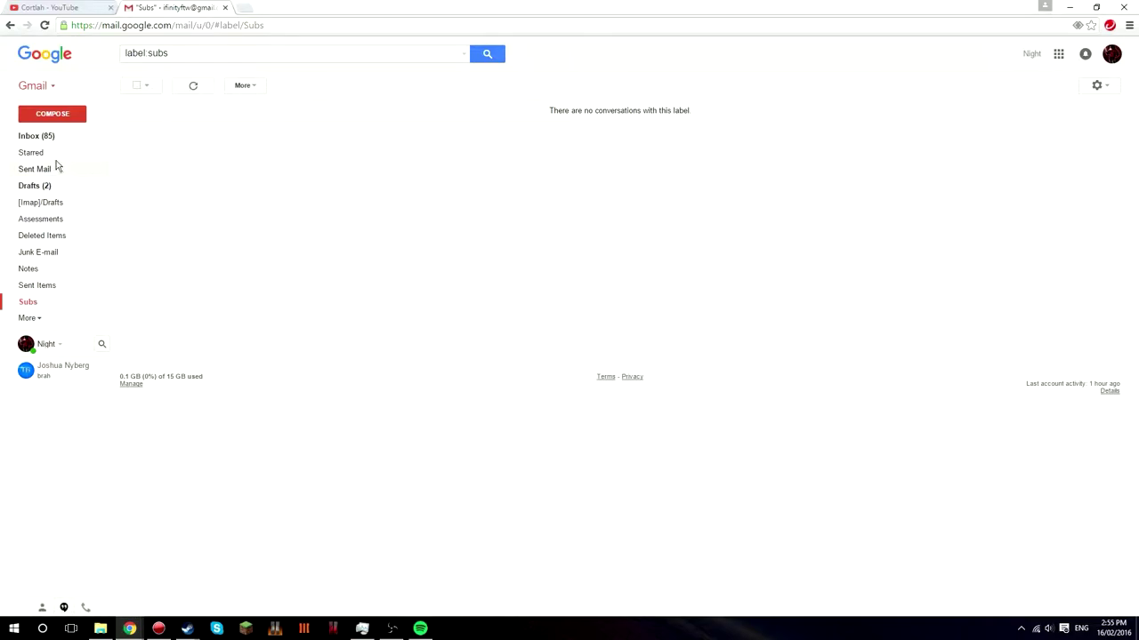
{"action": "left_click", "coordinate": [35, 136]}
{"action": "left_click", "coordinate": [334, 133]}
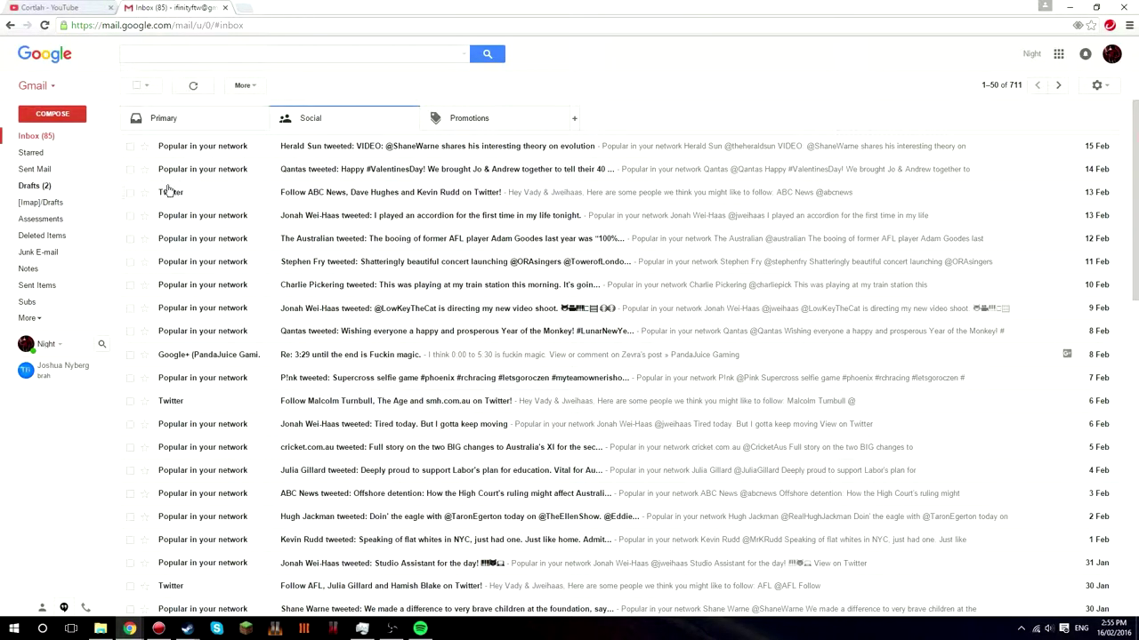
{"action": "left_click", "coordinate": [51, 303]}
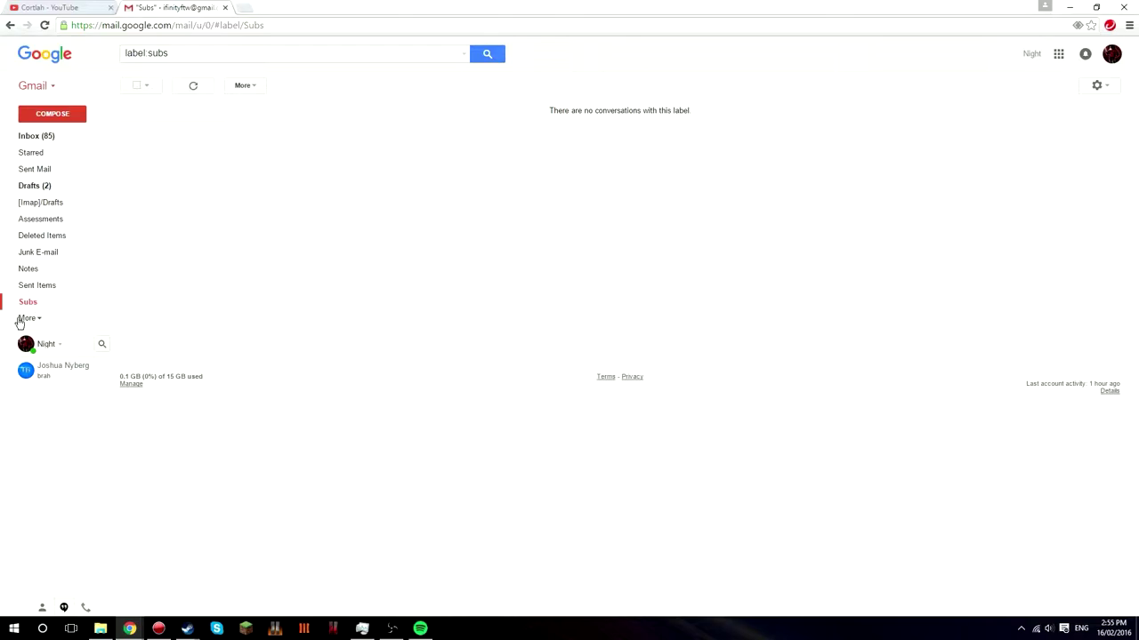
- Create a Gmail label named Followers in Manage labels, then go to the Filters settings
{"action": "left_click", "coordinate": [33, 320]}
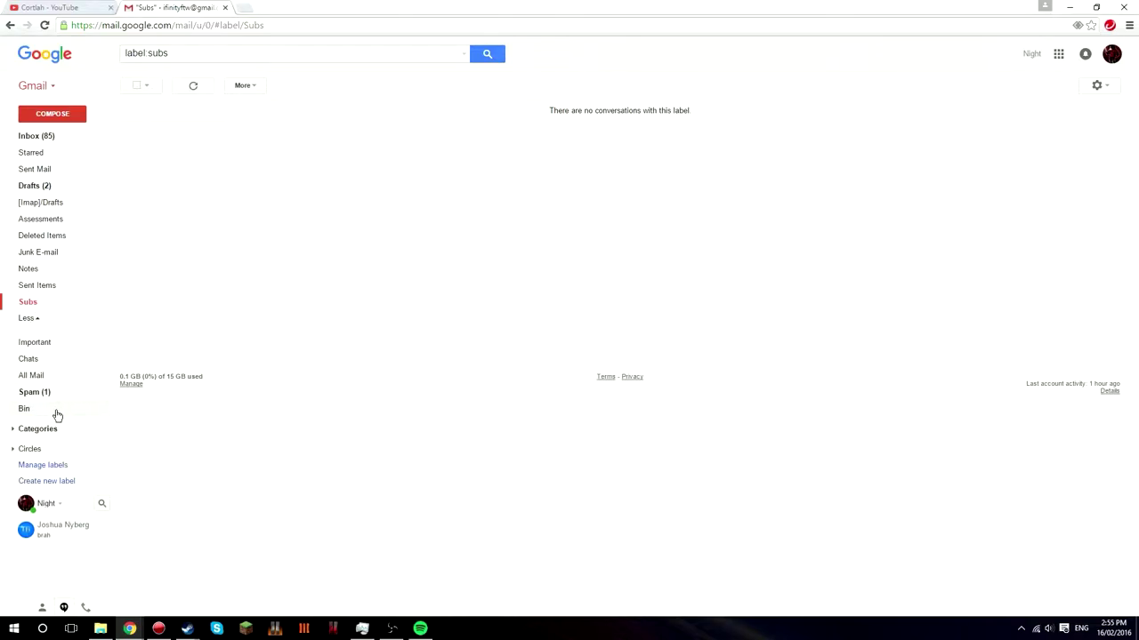
{"action": "left_click", "coordinate": [49, 470]}
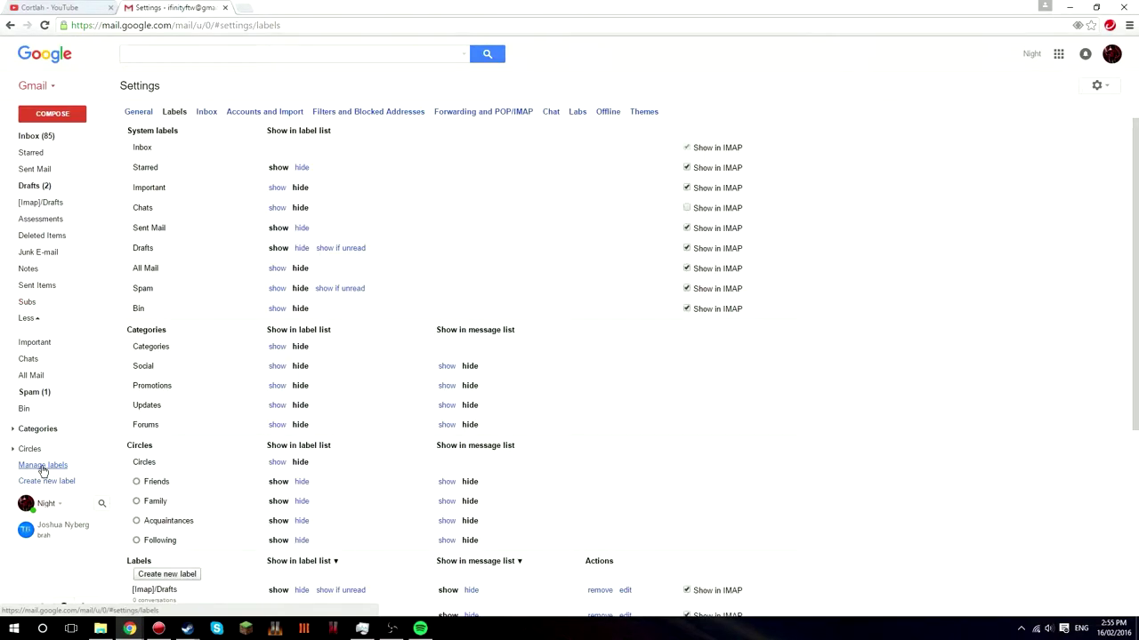
{"action": "scroll", "coordinate": [80, 435], "scroll_direction": "down", "scroll_amount": 2}
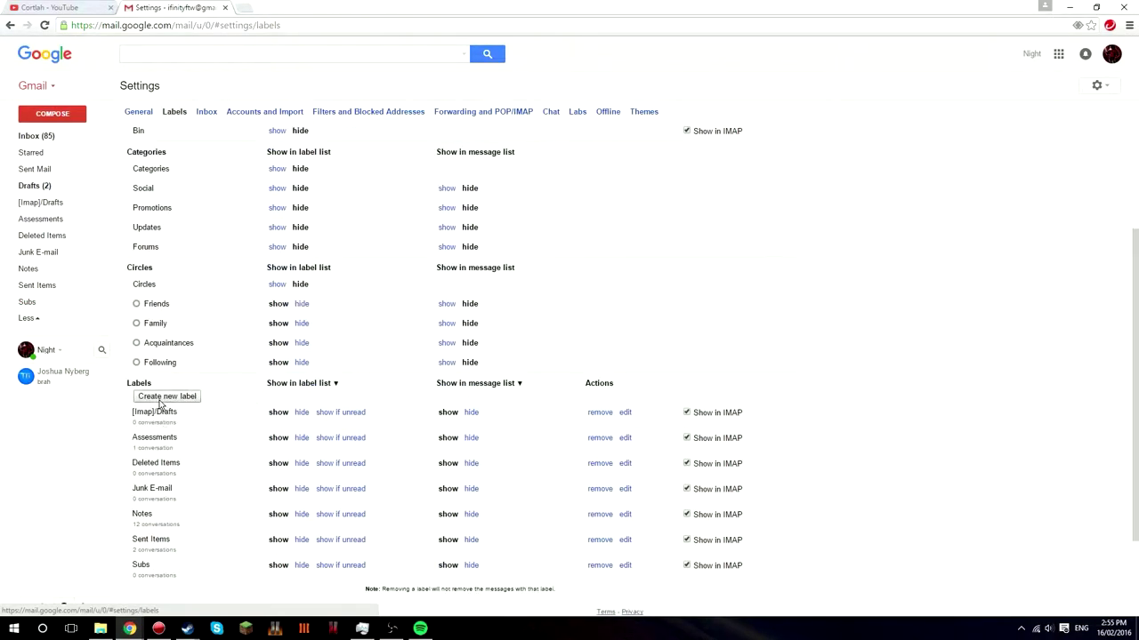
{"action": "left_click", "coordinate": [160, 398]}
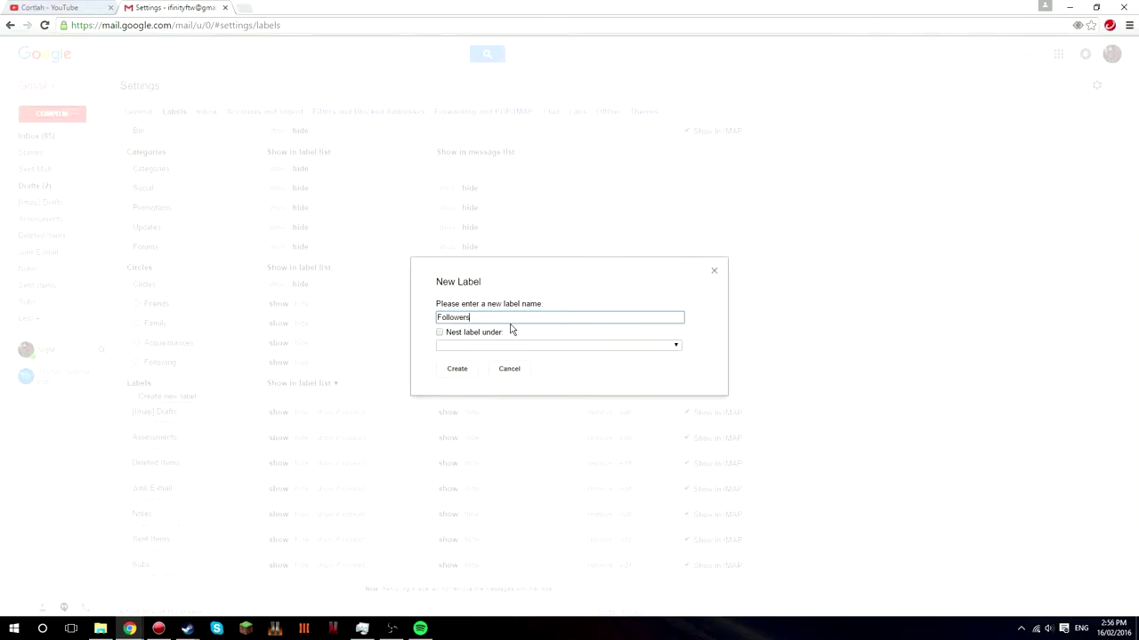
{"action": "left_click", "coordinate": [458, 369]}
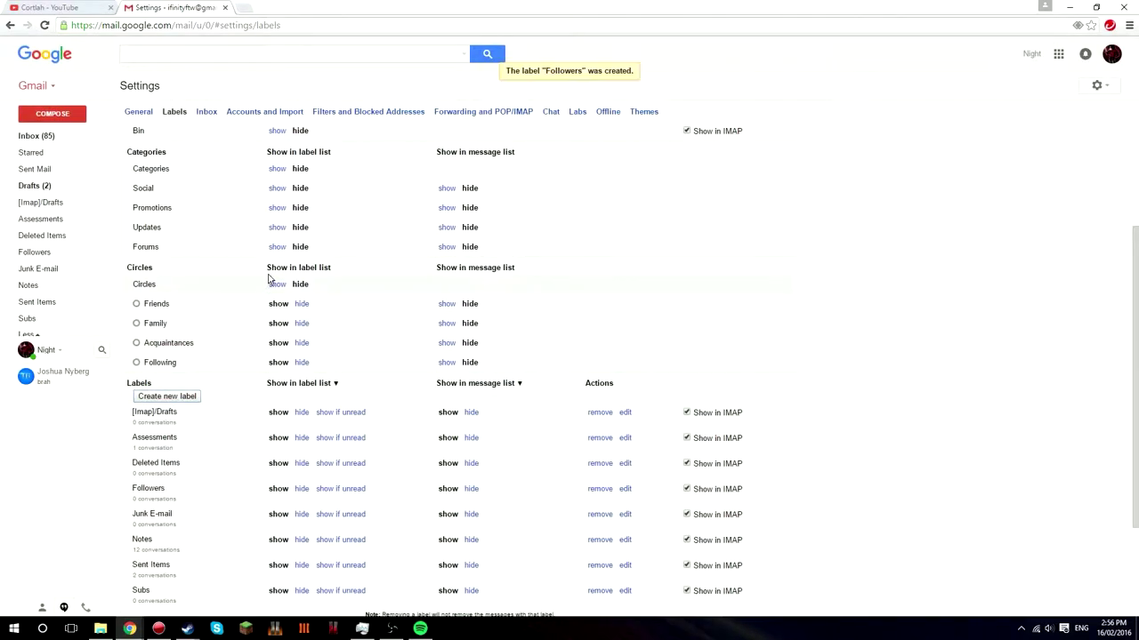
{"action": "scroll", "coordinate": [342, 200], "scroll_direction": "up", "scroll_amount": 2}
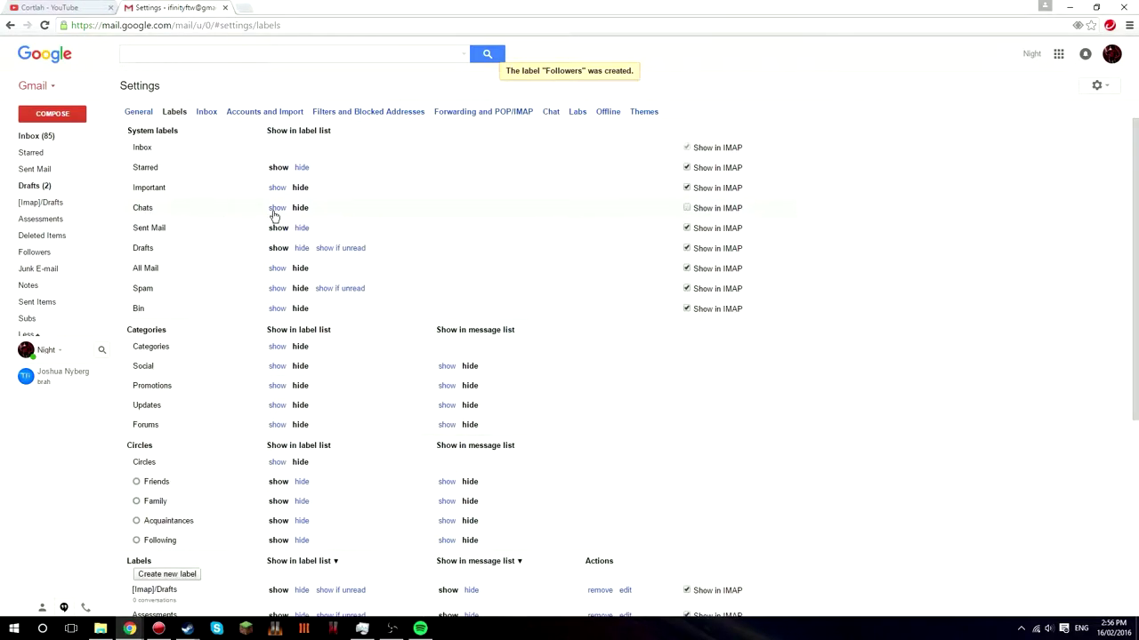
{"action": "left_click", "coordinate": [343, 112]}
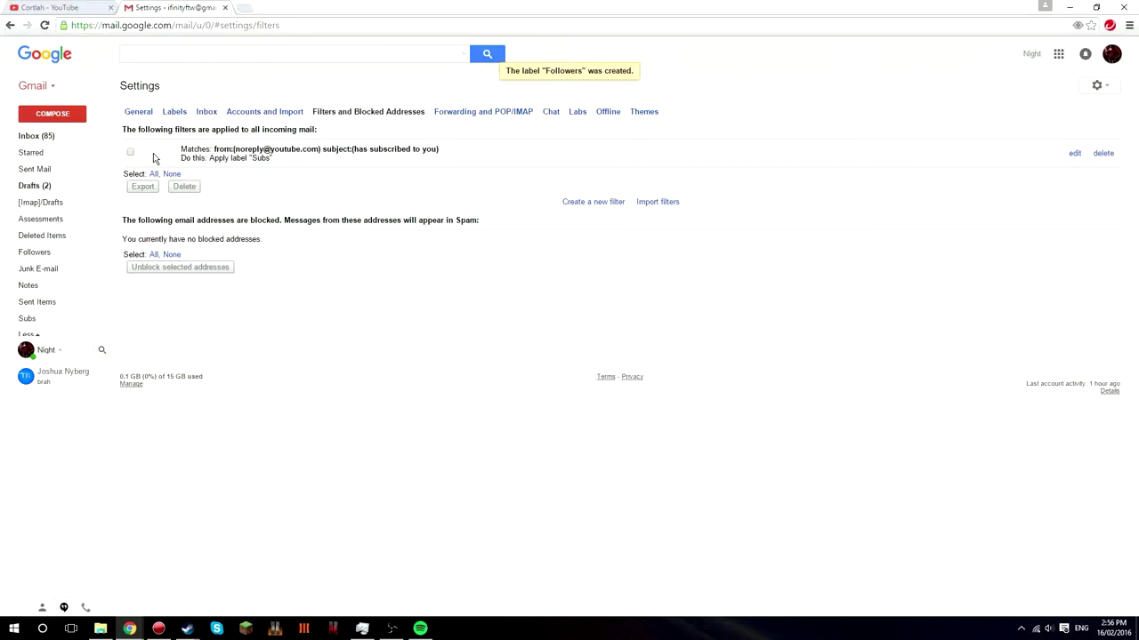
{"action": "left_click", "coordinate": [577, 204]}
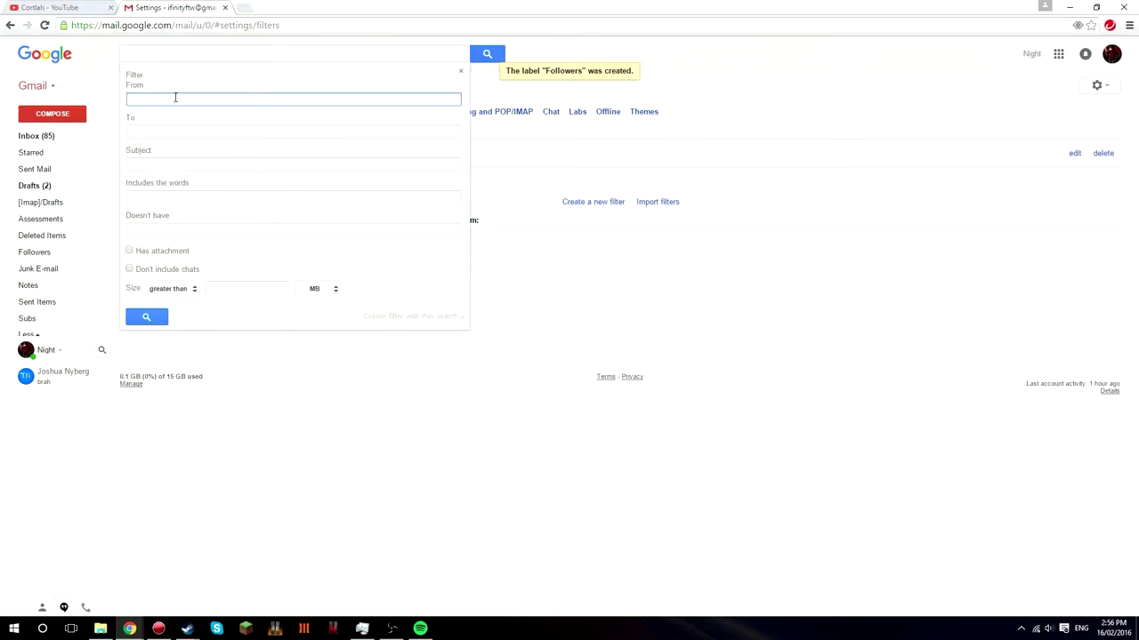
{"action": "key", "text": "Tab"}
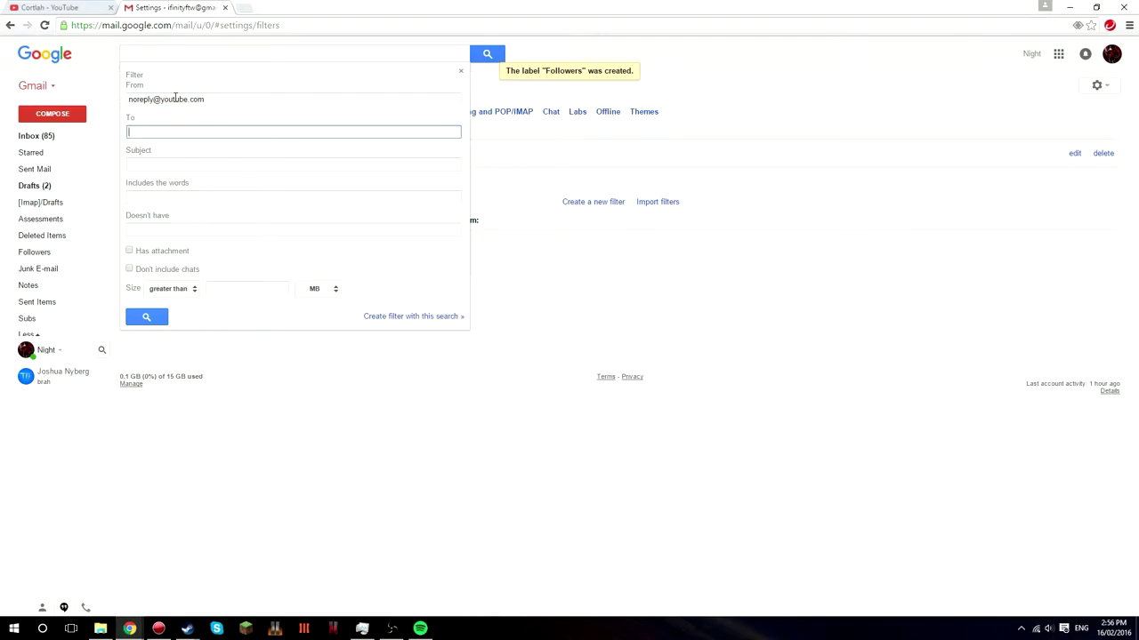
{"action": "key", "text": "Tab"}
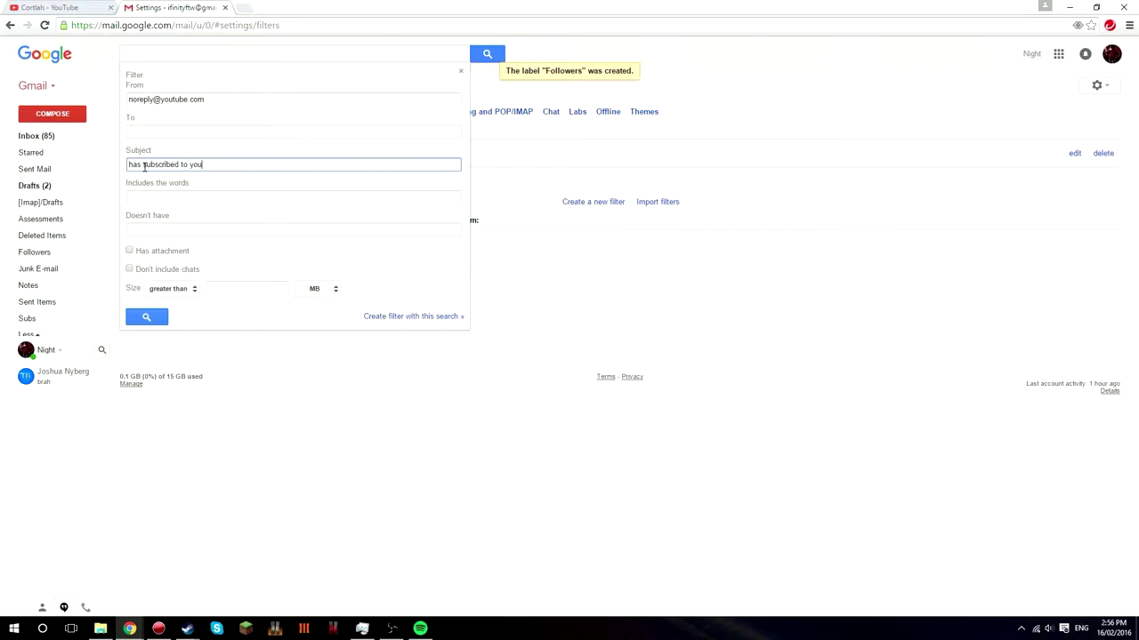
{"action": "left_click", "coordinate": [376, 316]}
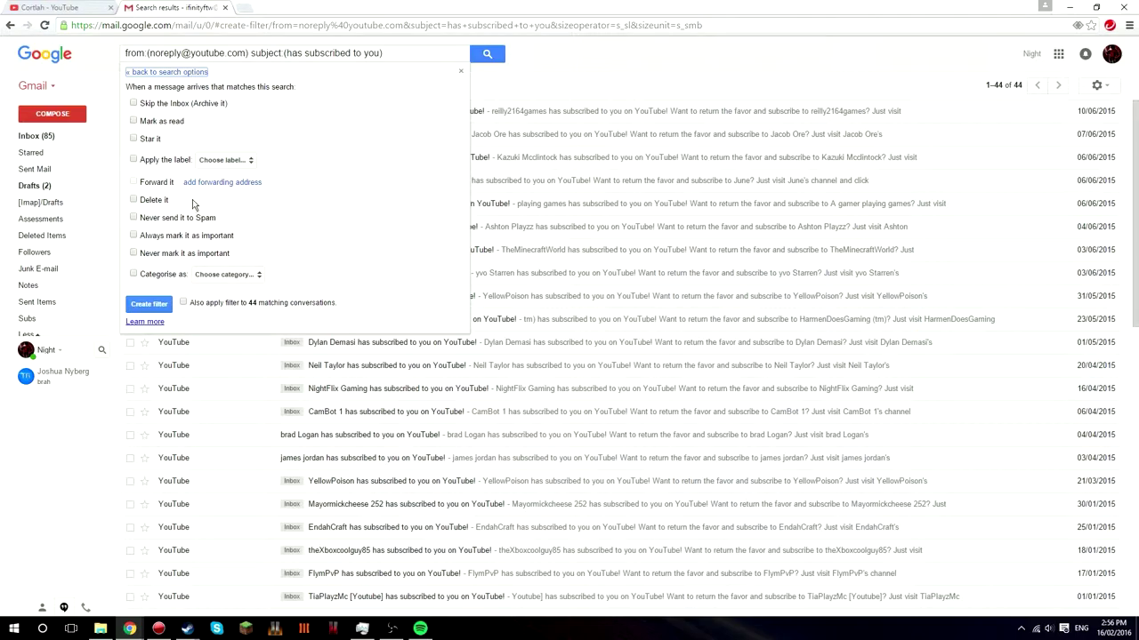
{"action": "left_click", "coordinate": [135, 160]}
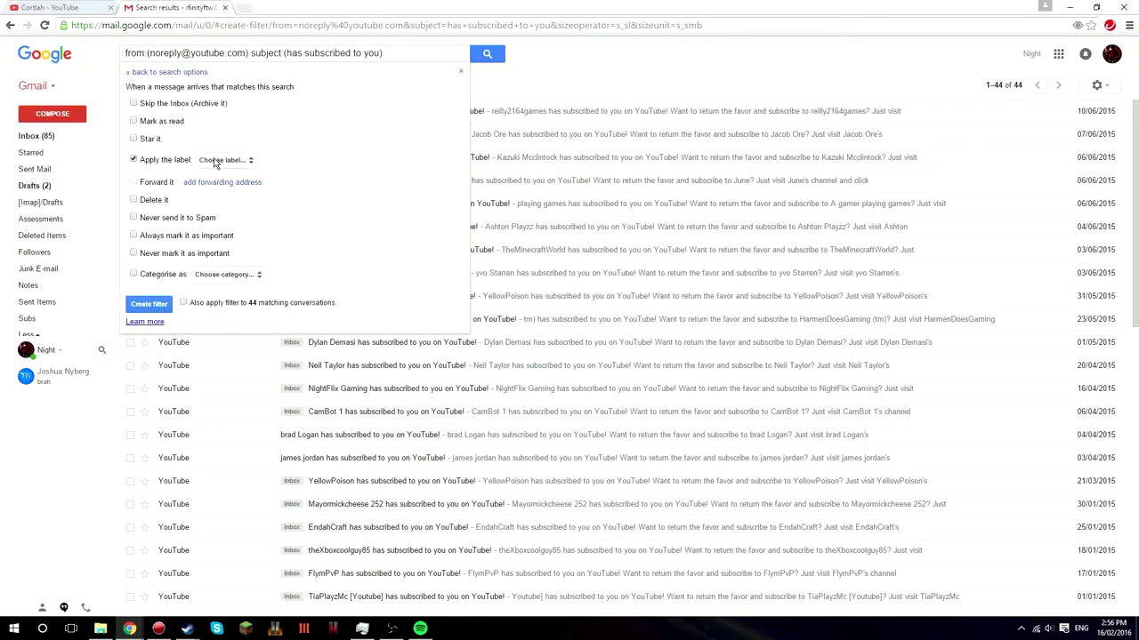
{"action": "left_click", "coordinate": [213, 162]}
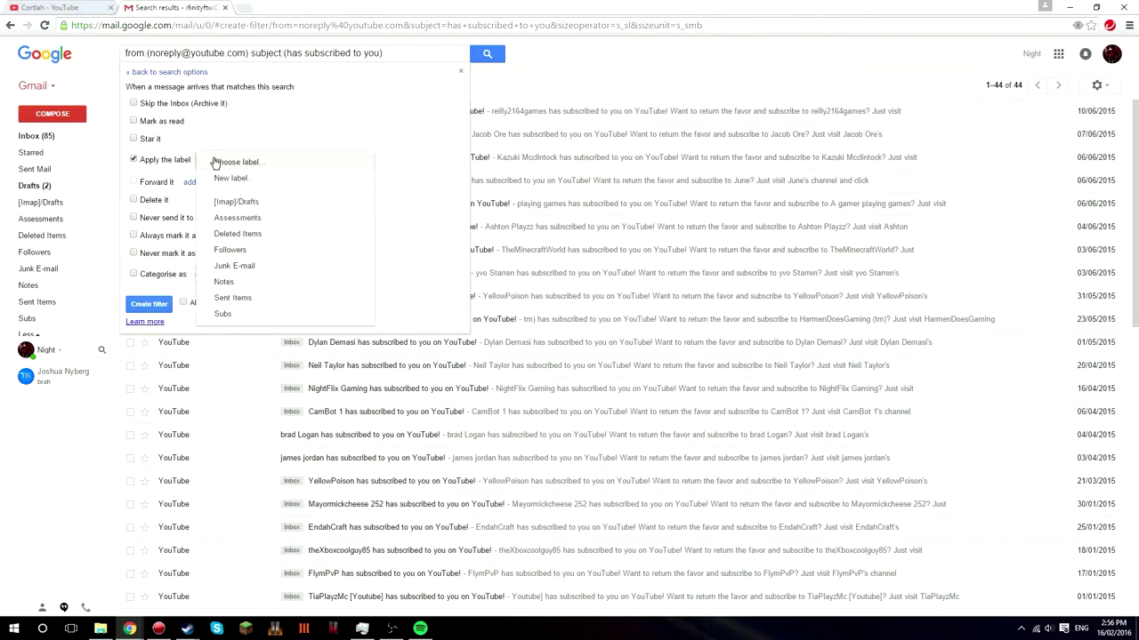
{"action": "left_click", "coordinate": [223, 252]}
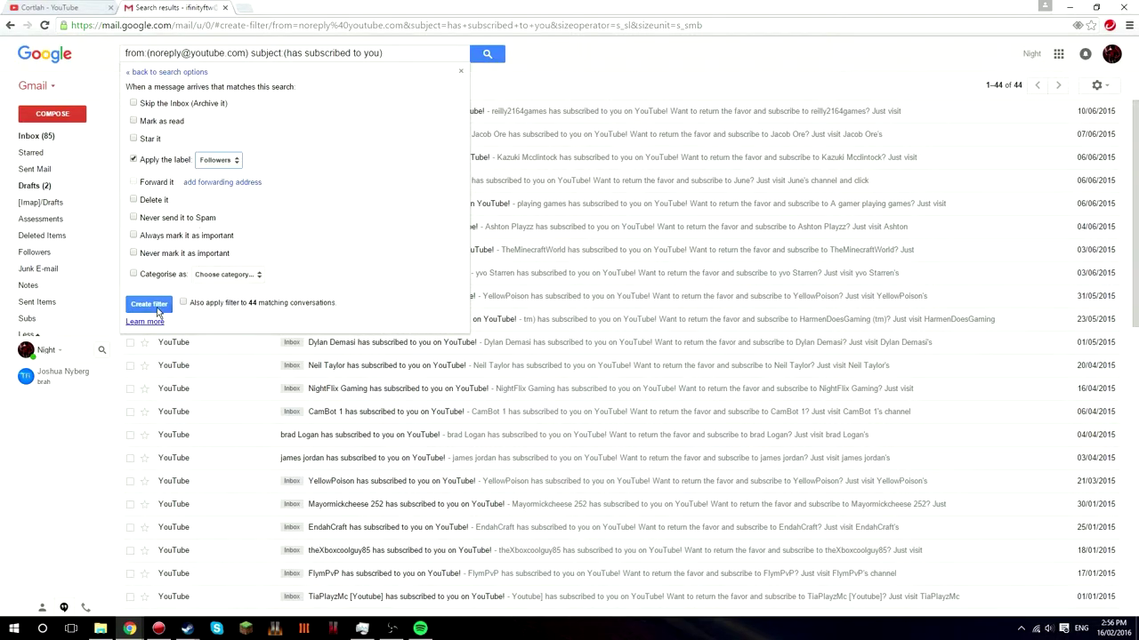
{"action": "left_click", "coordinate": [147, 305]}
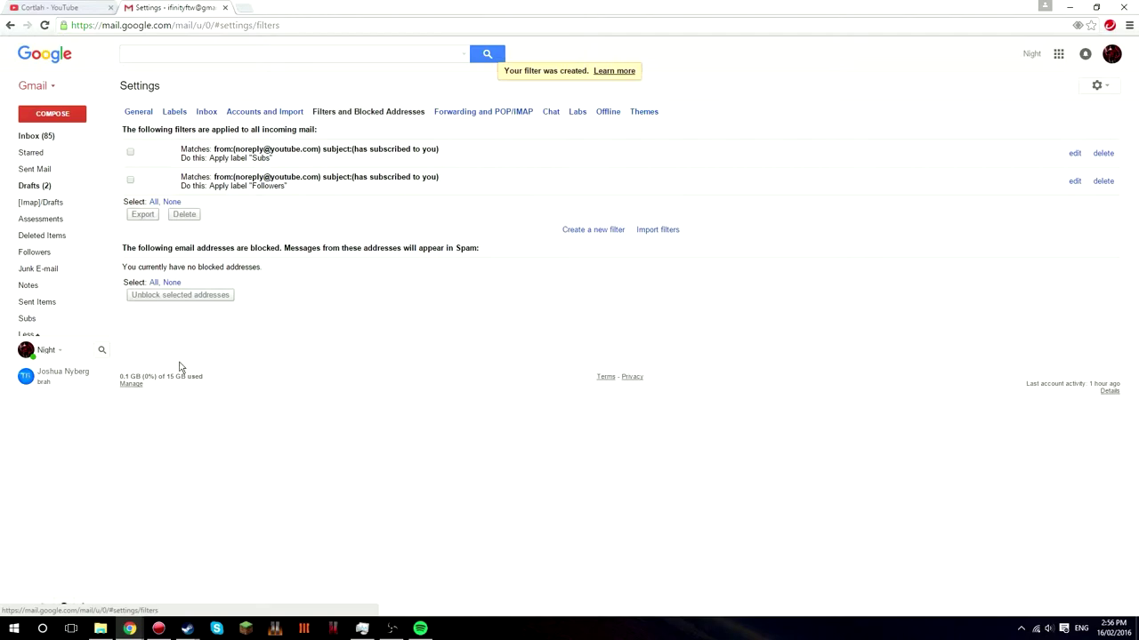
- Open the Followers label and highlight its no-conversations message
{"action": "left_click", "coordinate": [35, 253]}
{"action": "left_click_drag", "start_coordinate": [548, 110], "coordinate": [694, 114]}
{"action": "left_click_drag", "start_coordinate": [765, 119], "coordinate": [633, 112]}
{"action": "left_click", "coordinate": [166, 137]}
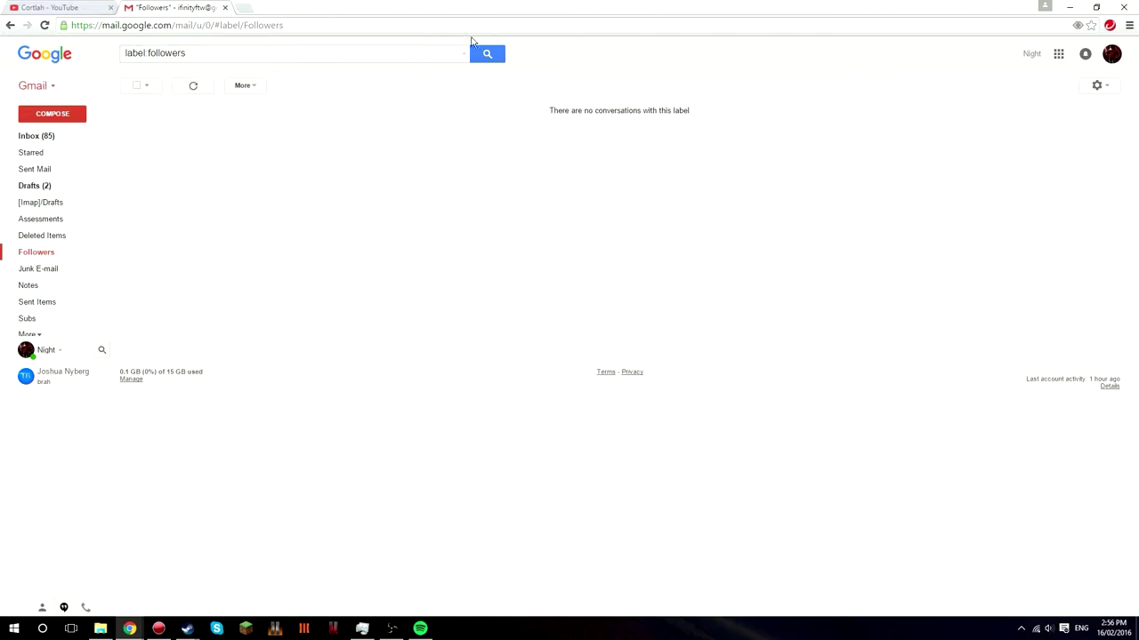
{"action": "left_click_drag", "start_coordinate": [698, 112], "coordinate": [523, 109]}
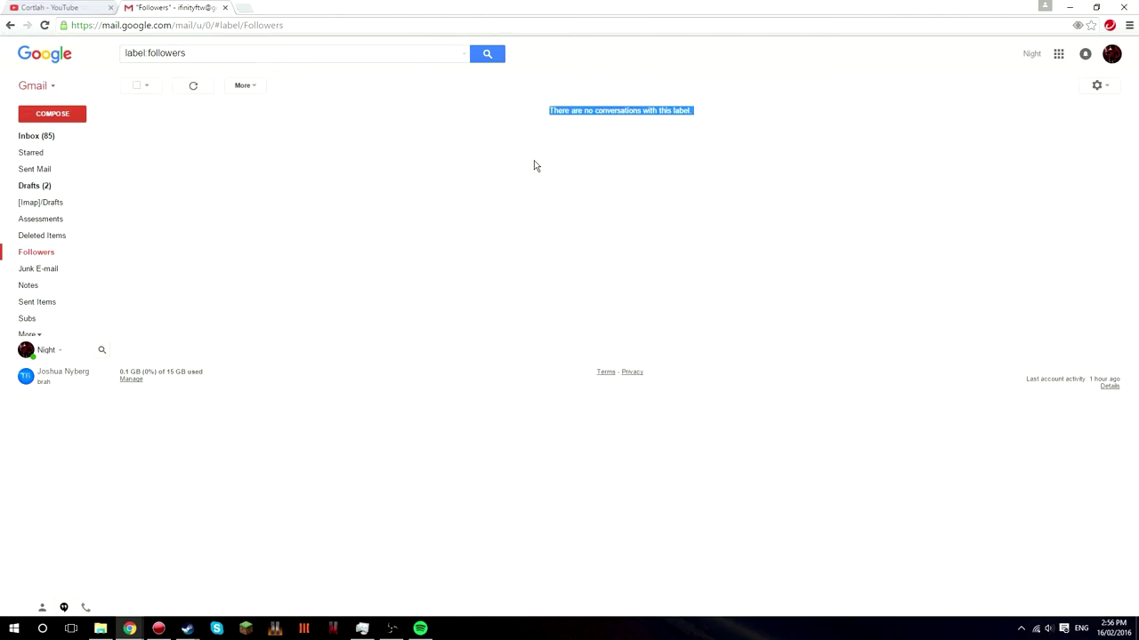
{"action": "left_click", "coordinate": [453, 168]}
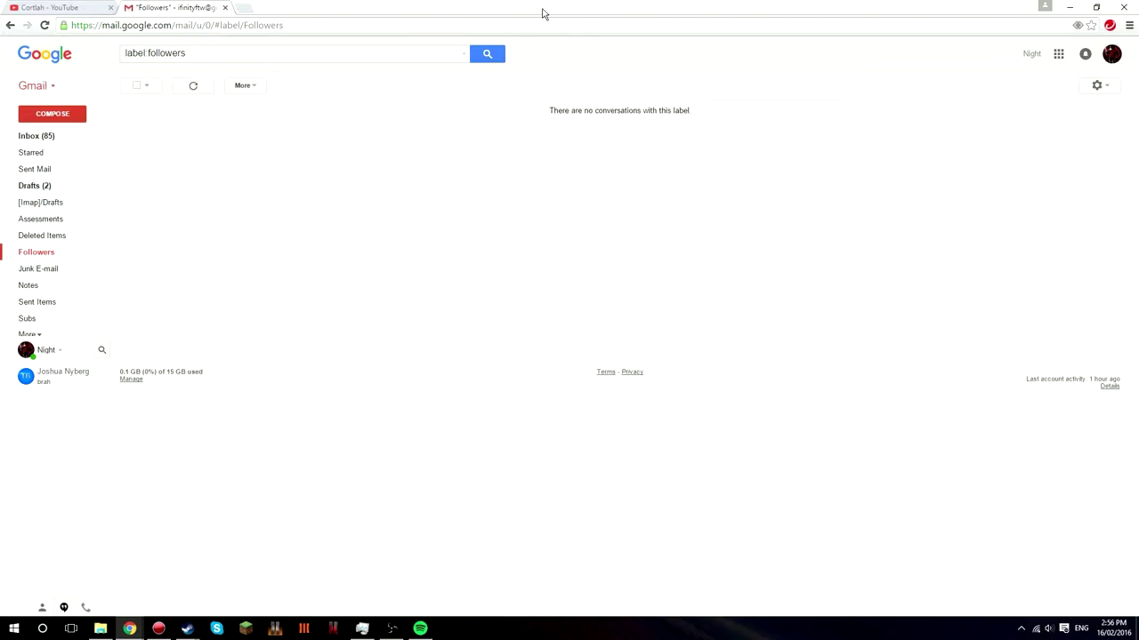
- Add a new Window Capture source named Subs to the OBS scene
{"action": "left_click_drag", "start_coordinate": [543, 13], "coordinate": [1137, 133]}
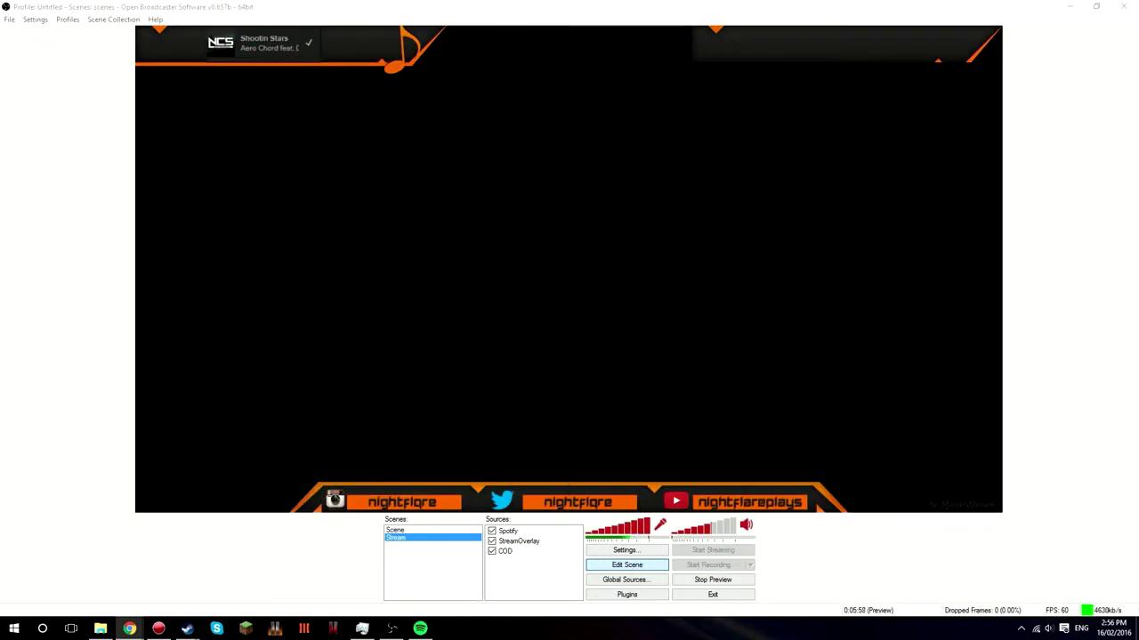
{"action": "right_click", "coordinate": [531, 567]}
{"action": "mouse_move", "coordinate": [555, 574]}
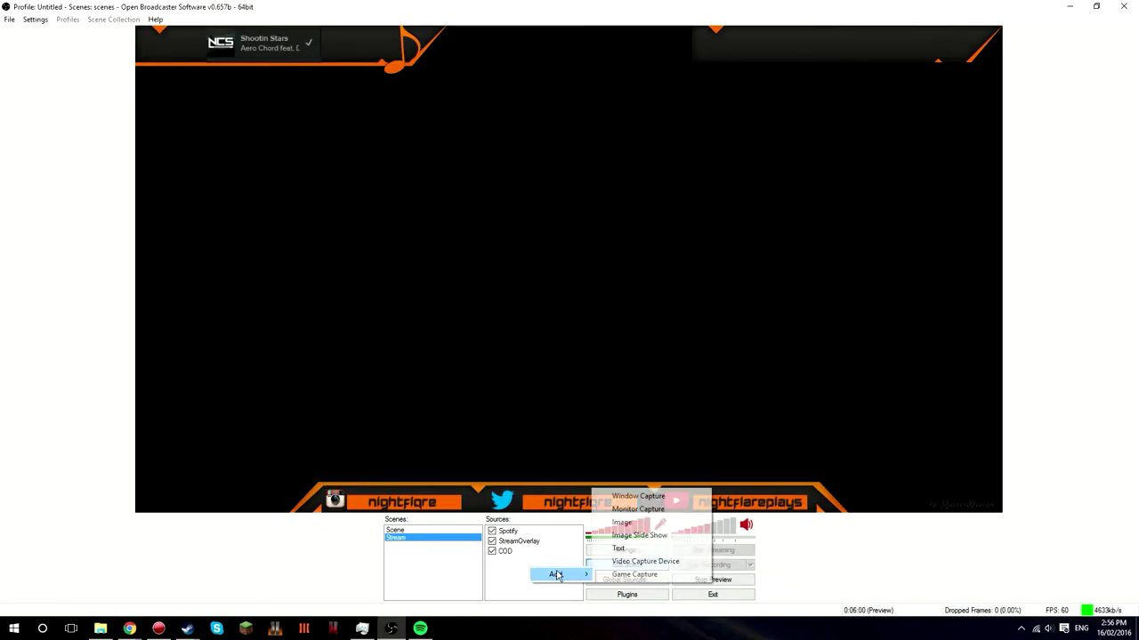
{"action": "left_click", "coordinate": [638, 496]}
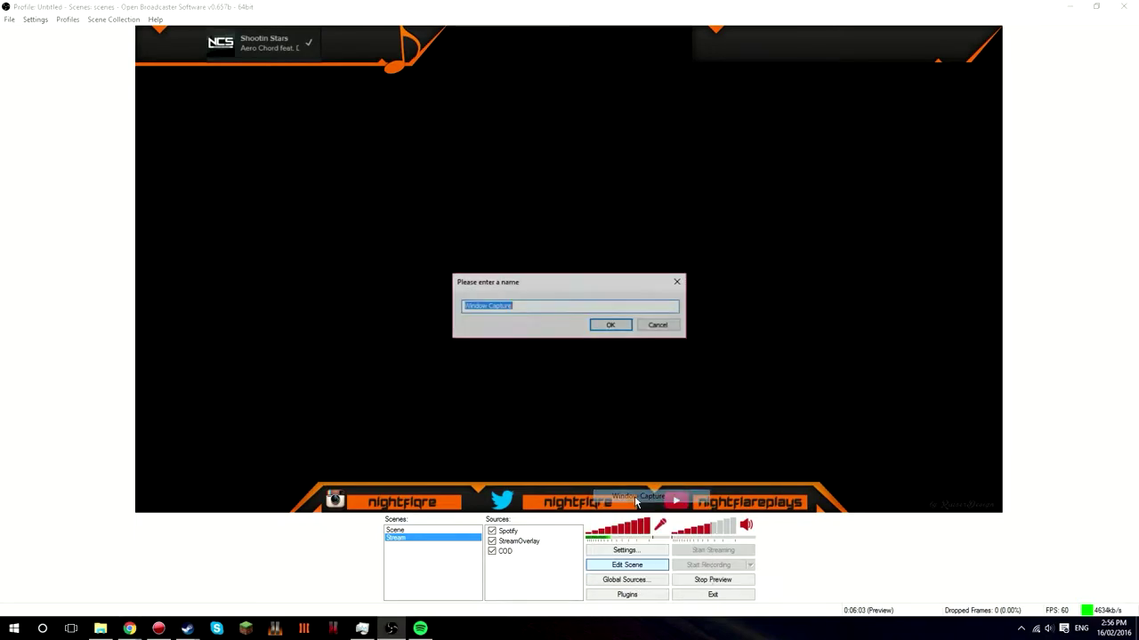
{"action": "key", "text": "BackSpace"}
{"action": "type", "text": "Subs"}
{"action": "left_click", "coordinate": [601, 330]}
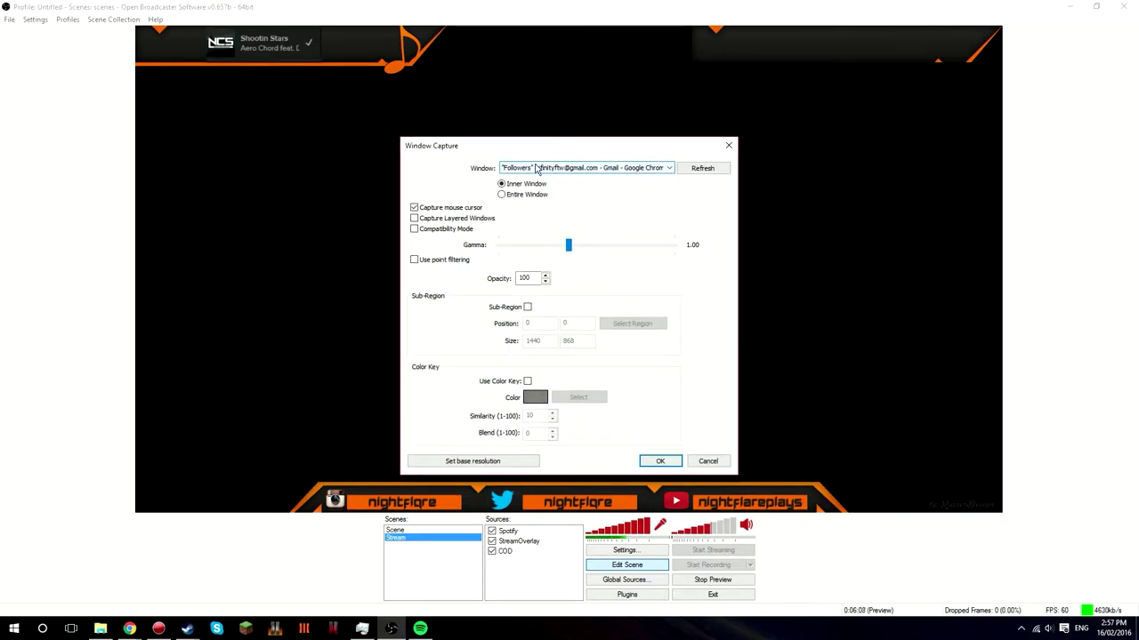
- Target the Gmail Followers window and crop it to 376, 178, size 578 × 44
{"action": "left_click", "coordinate": [539, 169]}
{"action": "left_click", "coordinate": [540, 177]}
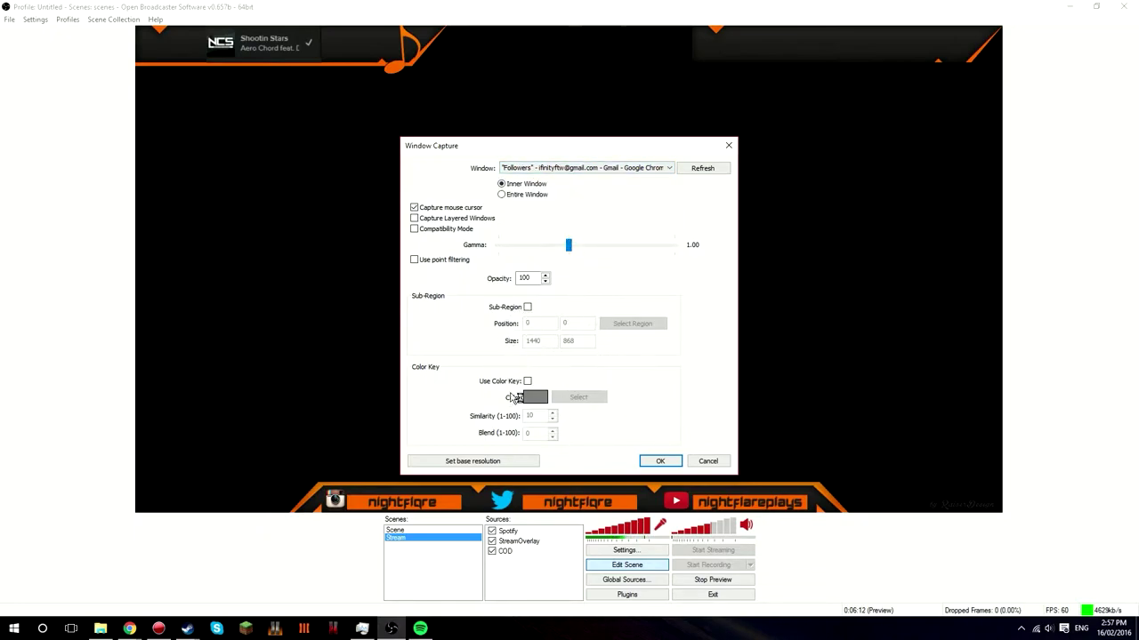
{"action": "left_click", "coordinate": [660, 462]}
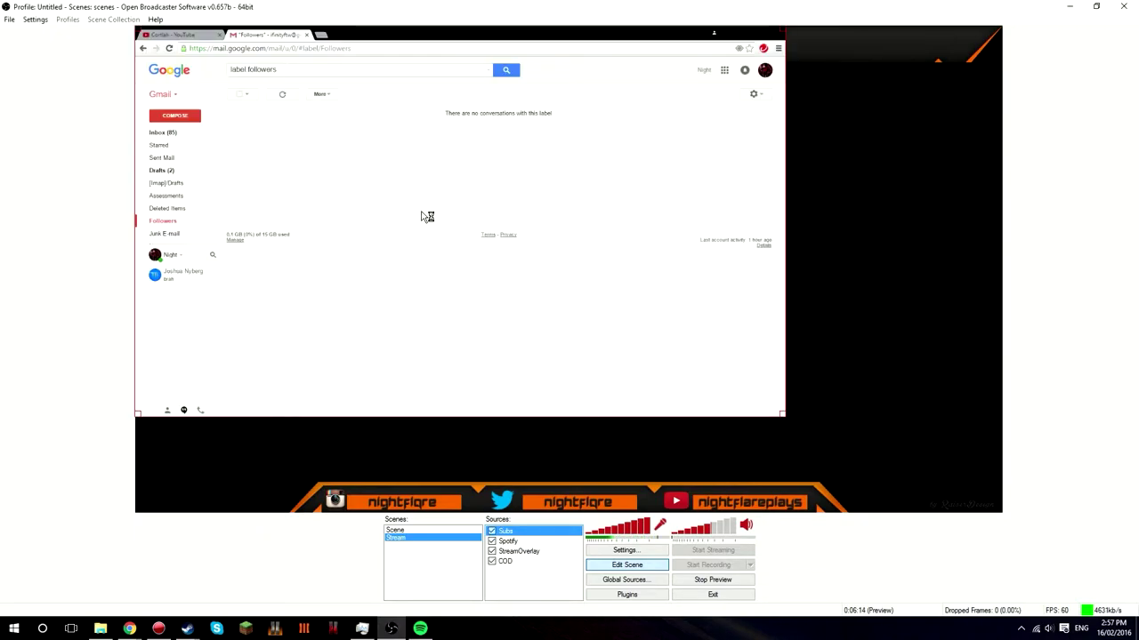
{"action": "double_click", "coordinate": [507, 533]}
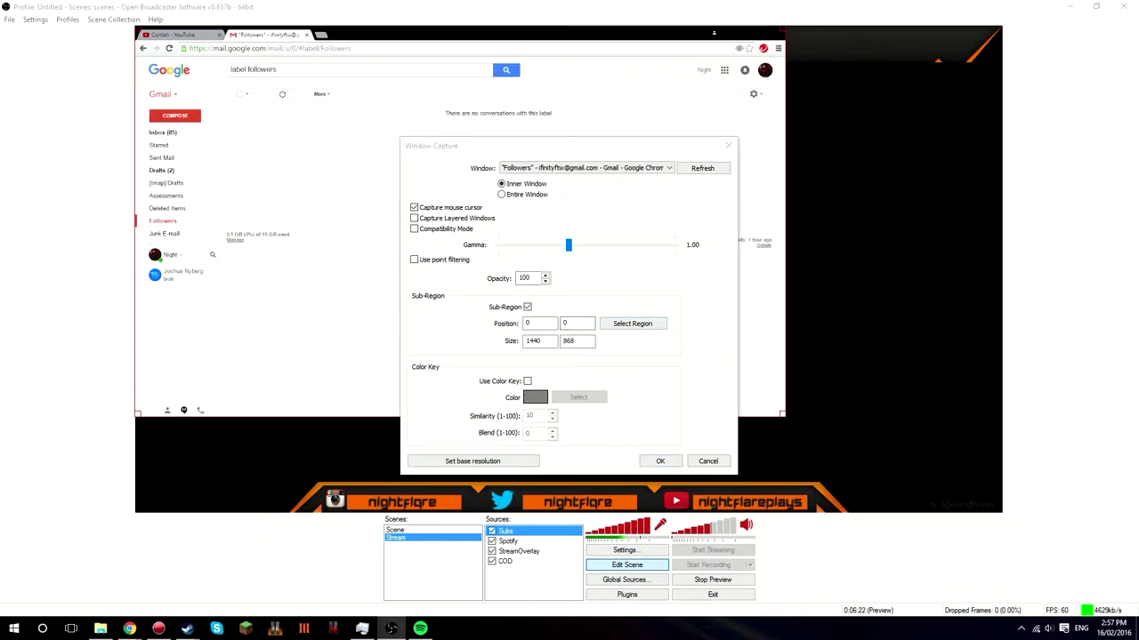
{"action": "key", "text": "Return"}
- Move the Subs capture into the top-right box and reselect a narrower capture region
{"action": "left_click", "coordinate": [660, 461]}
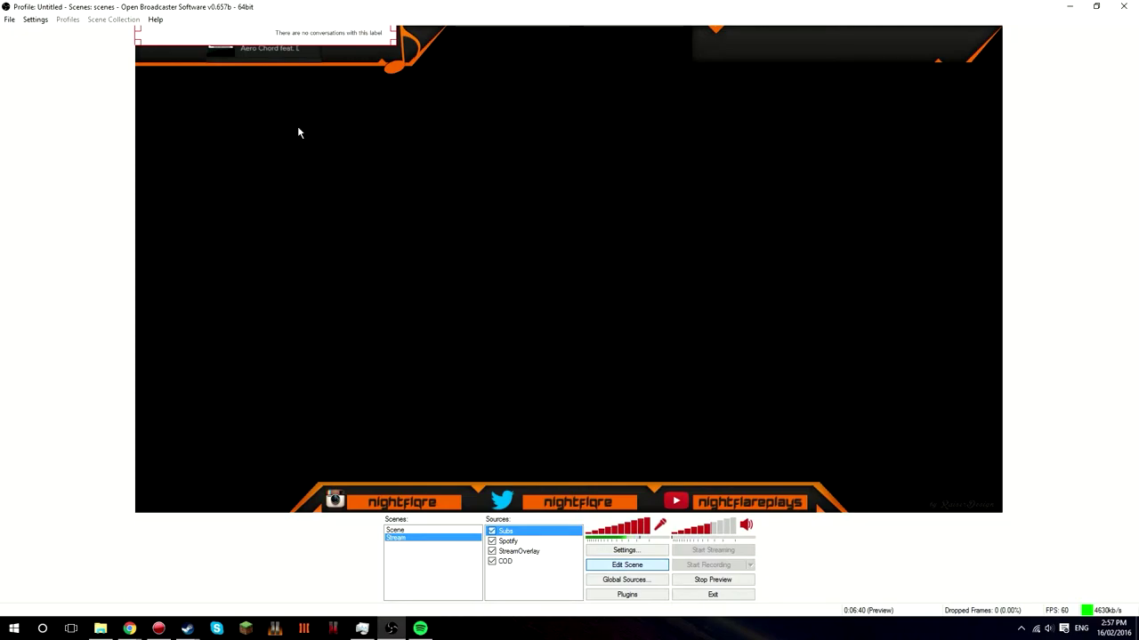
{"action": "left_click_drag", "start_coordinate": [302, 34], "coordinate": [884, 46]}
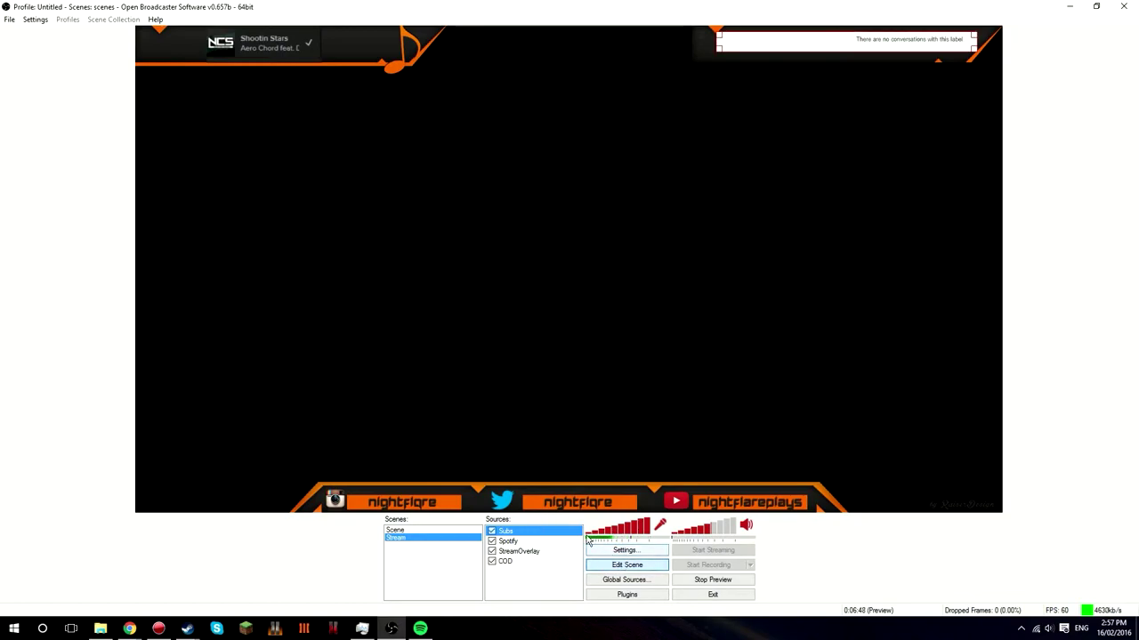
{"action": "double_click", "coordinate": [505, 531]}
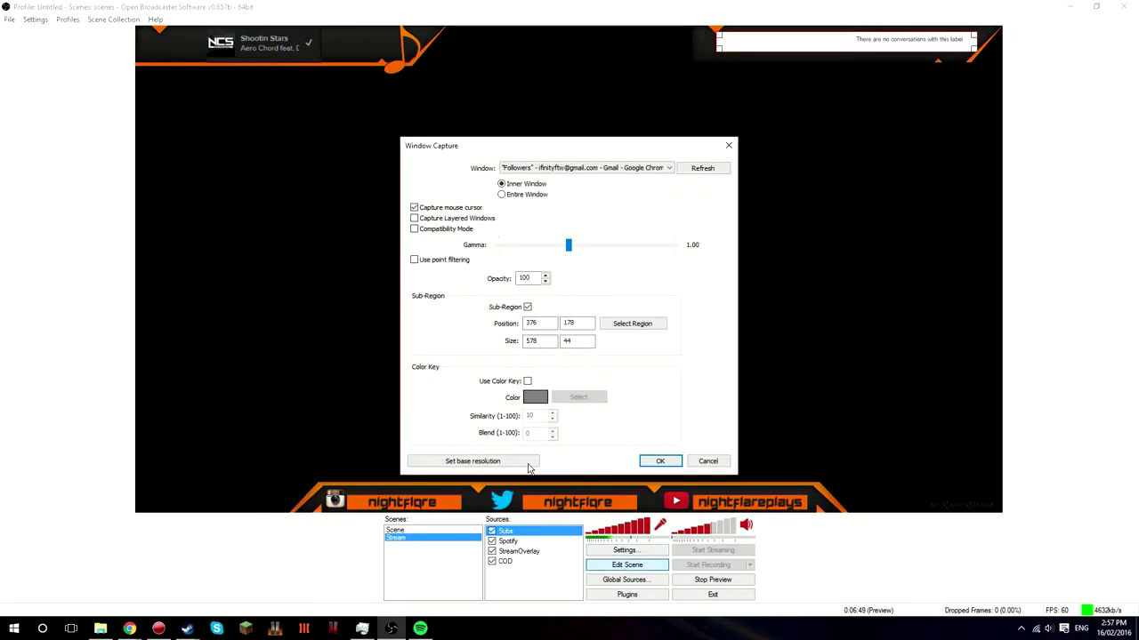
{"action": "left_click", "coordinate": [628, 328]}
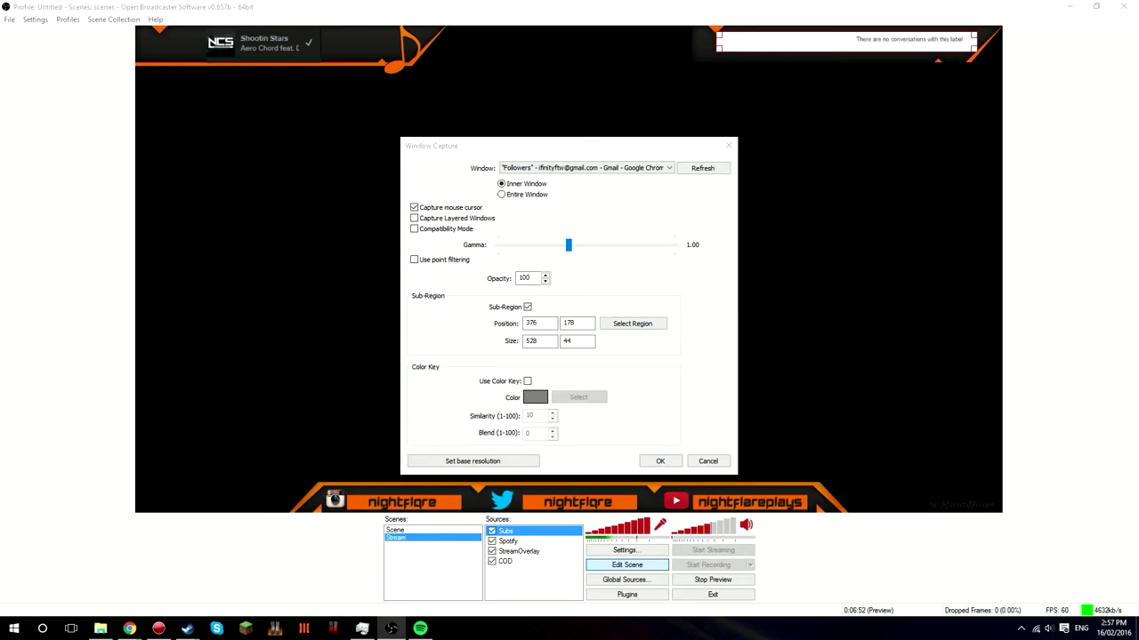
{"action": "left_click", "coordinate": [660, 461]}
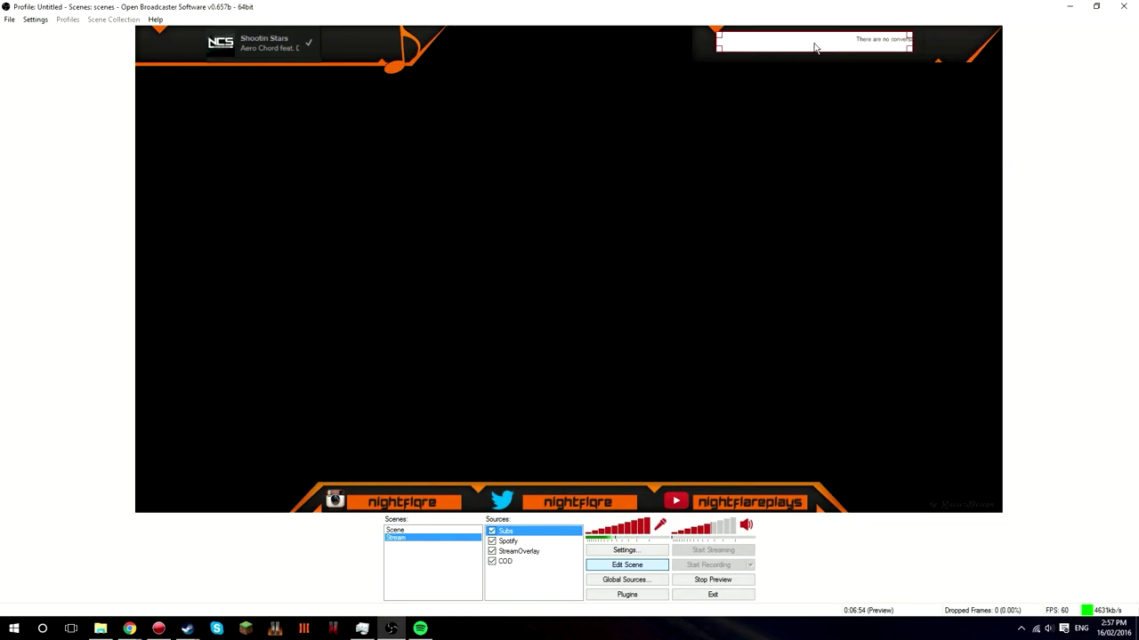
- Reposition and resize the Subs capture to fit inside the top-right banner box
{"action": "left_click_drag", "start_coordinate": [841, 44], "coordinate": [878, 47]}
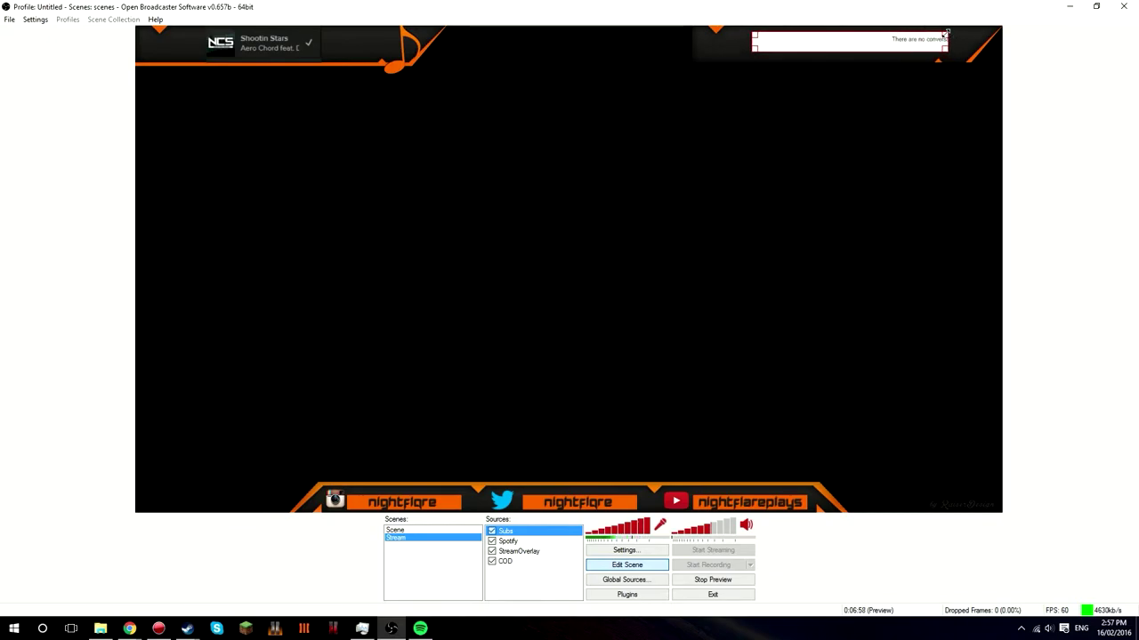
{"action": "left_click_drag", "start_coordinate": [948, 35], "coordinate": [960, 26]}
{"action": "left_click_drag", "start_coordinate": [798, 41], "coordinate": [698, 79]}
{"action": "left_click_drag", "start_coordinate": [974, 64], "coordinate": [933, 47]}
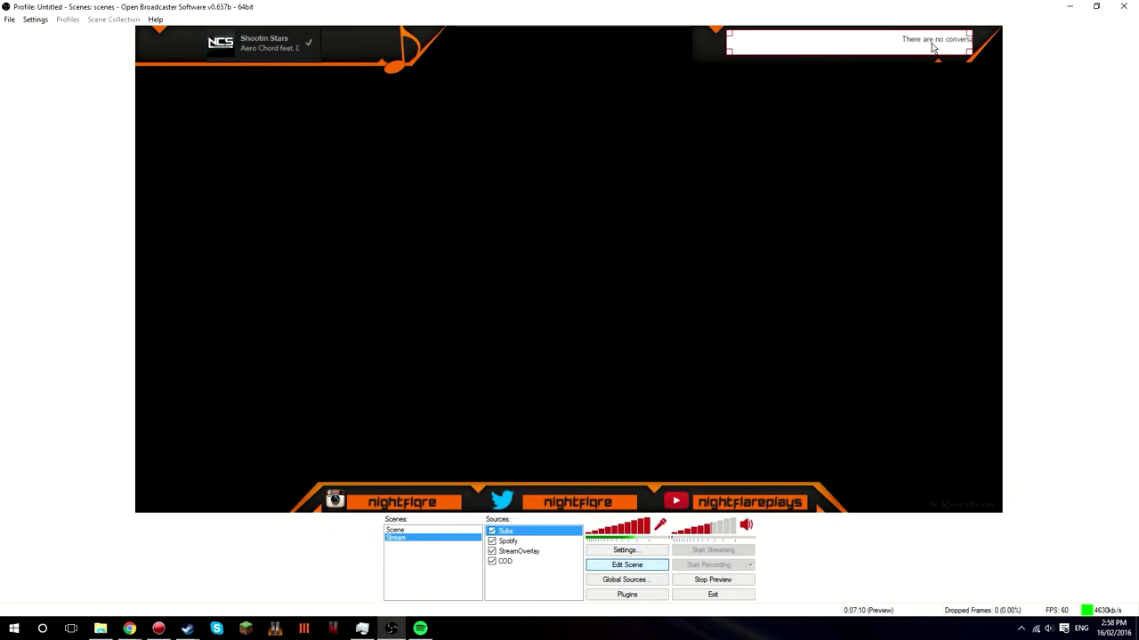
- Nudge the Subs capture slightly down so it snaps to the box's top edge
{"action": "left_click", "coordinate": [499, 594]}
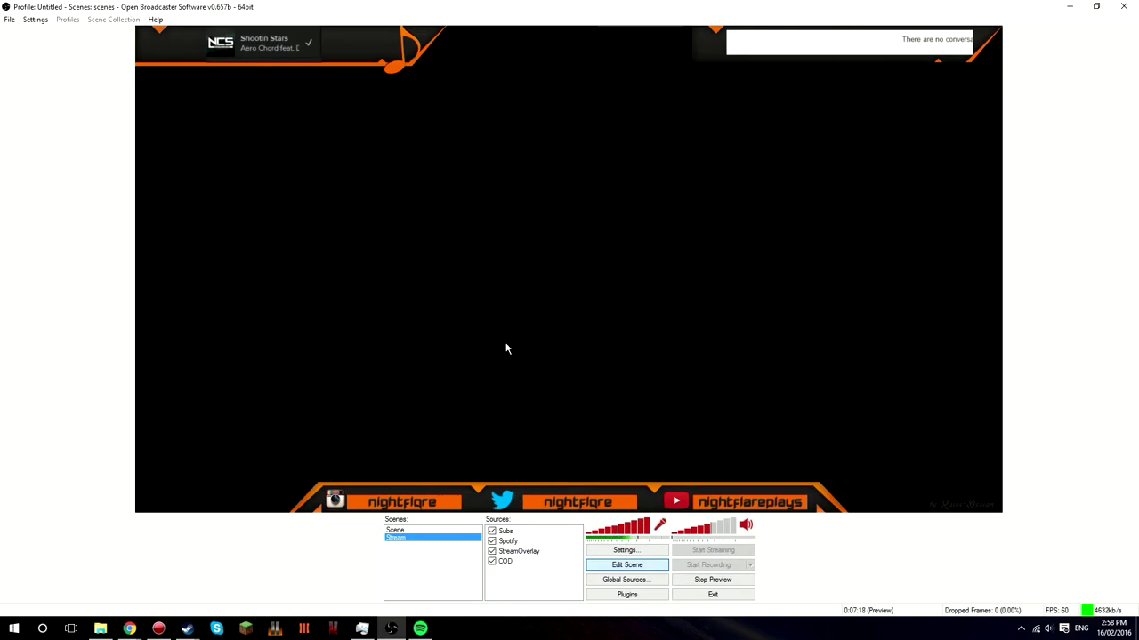
{"action": "left_click_drag", "start_coordinate": [758, 47], "coordinate": [756, 52]}
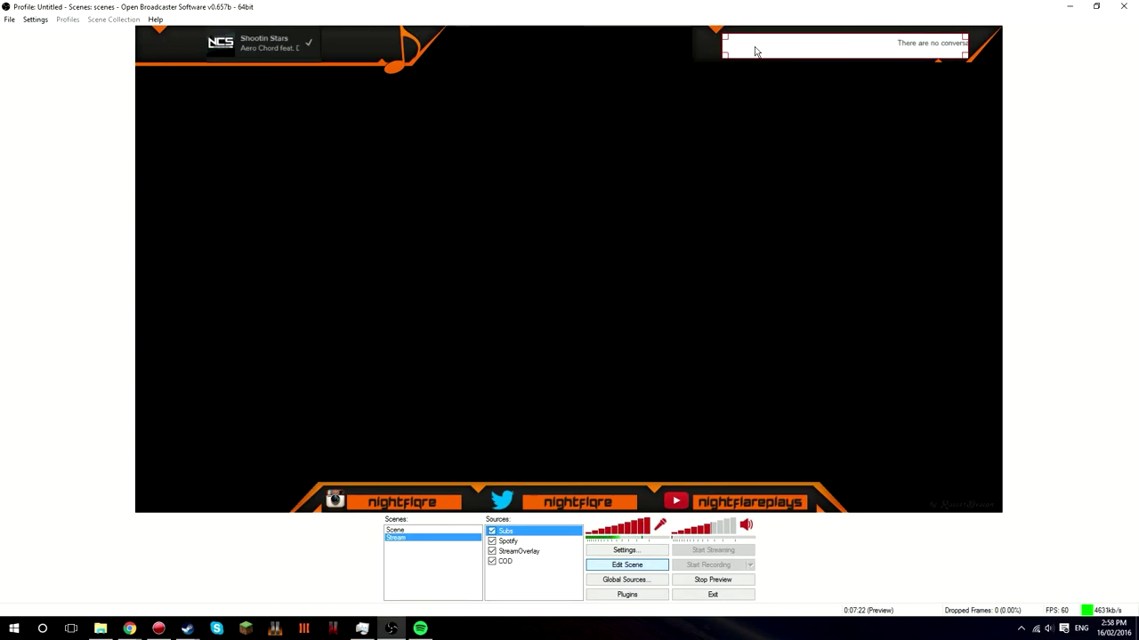
{"action": "left_click", "coordinate": [523, 587]}
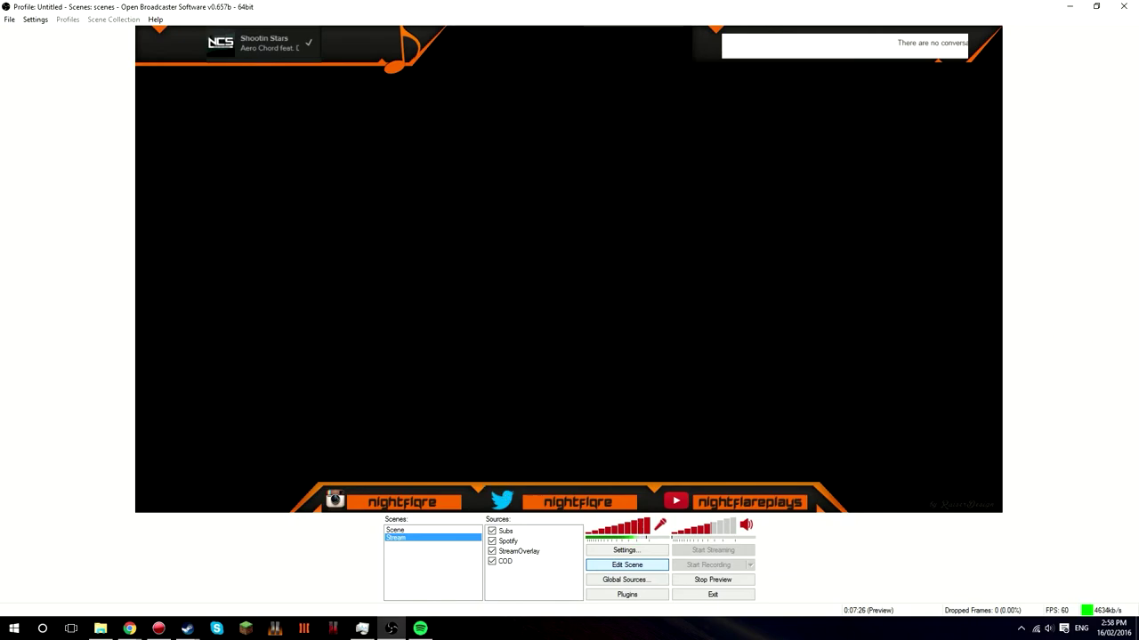